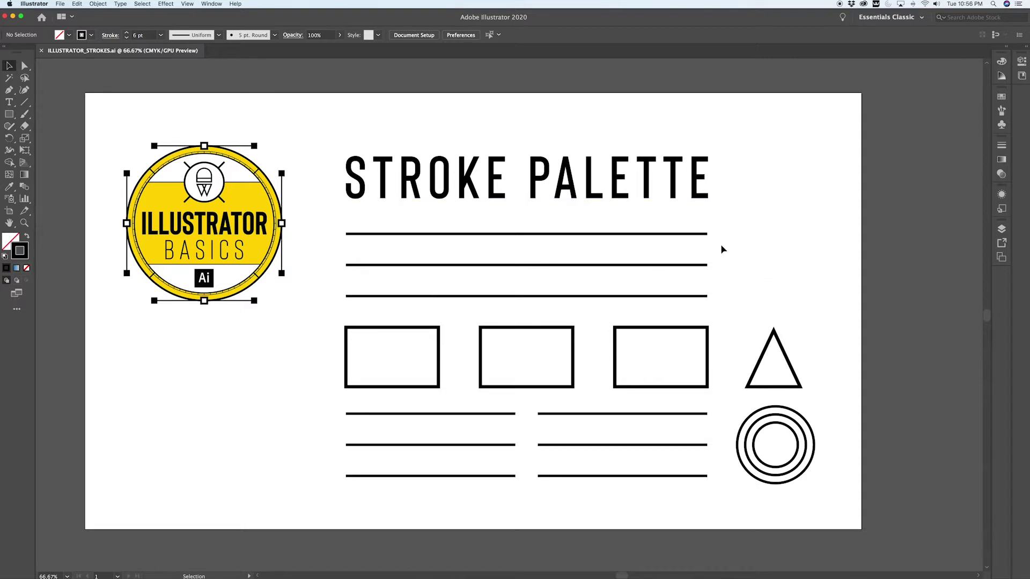
Step: Select the top line under STROKE PALETTE and view its black K 100 stroke in the Color panel
click(695, 234)
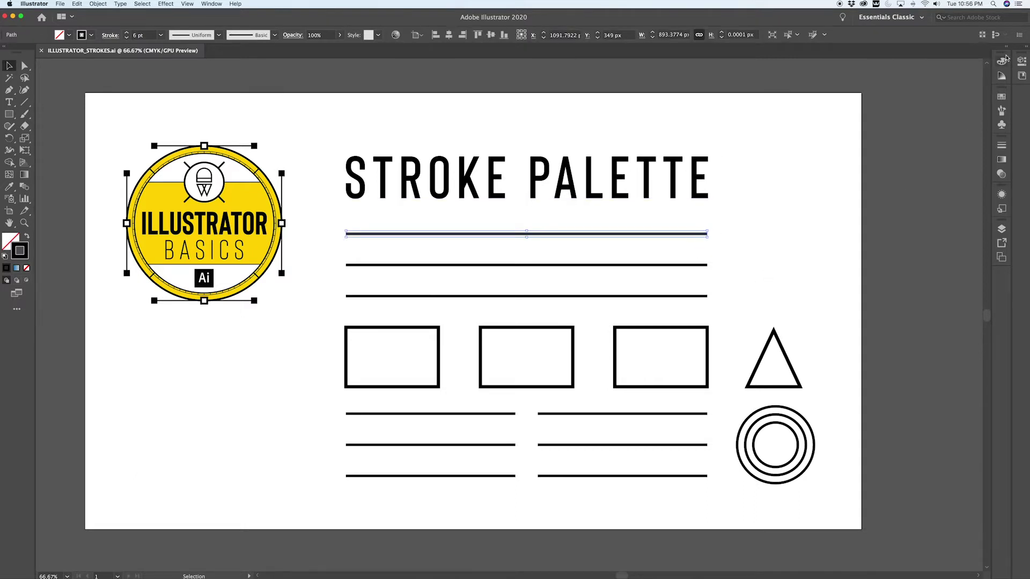
click(1002, 62)
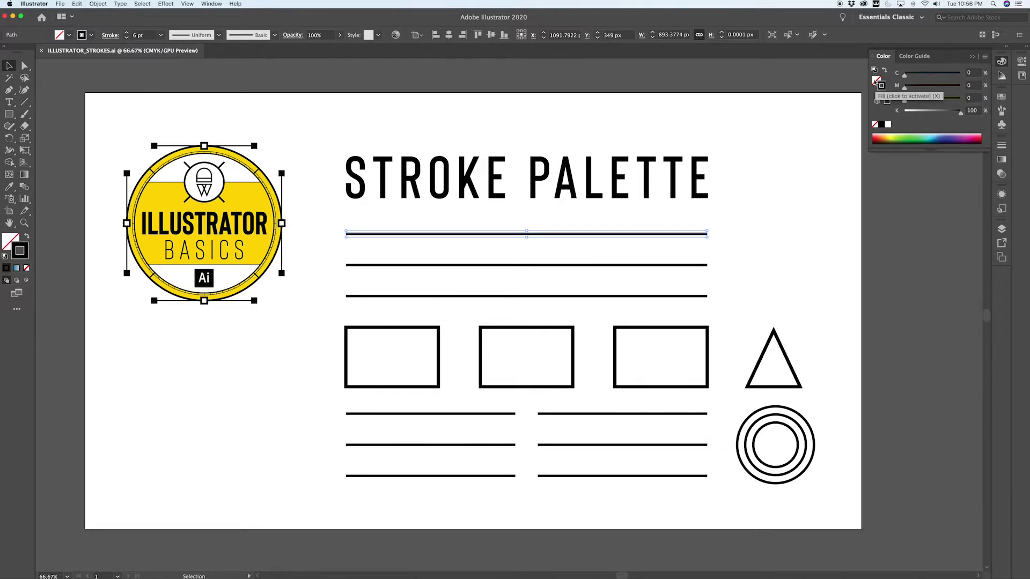
Step: In the Stroke panel, try weights of 7, 8 and 9 pt, settling on 8 pt
click(1002, 147)
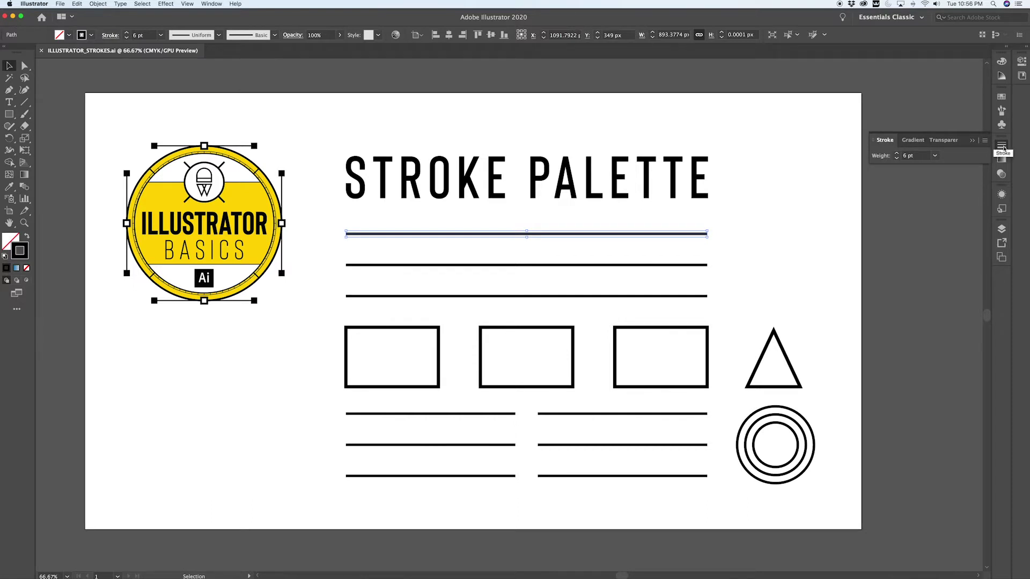
click(217, 3)
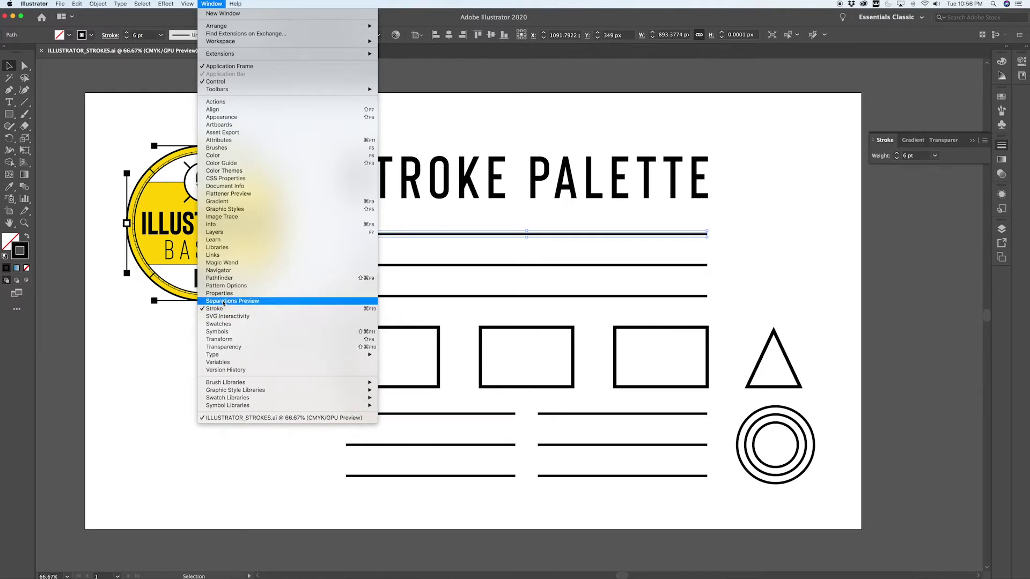
click(217, 3)
click(896, 153)
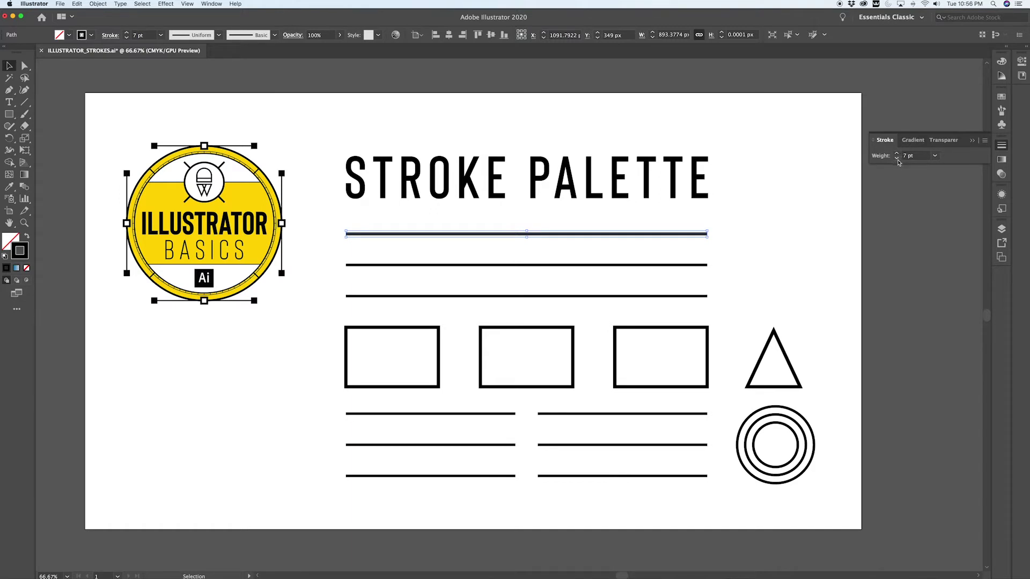
click(896, 154)
click(896, 154)
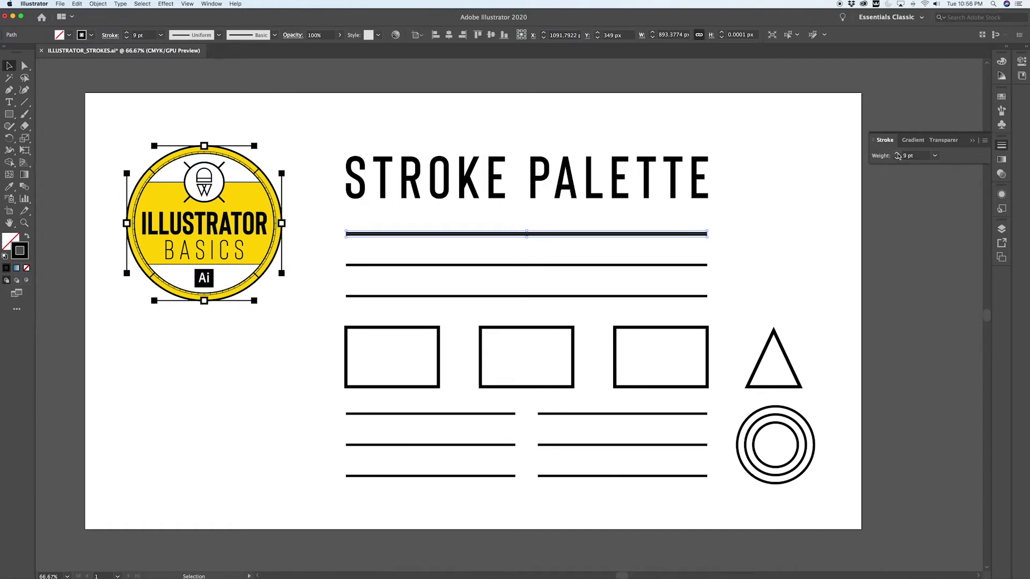
click(896, 159)
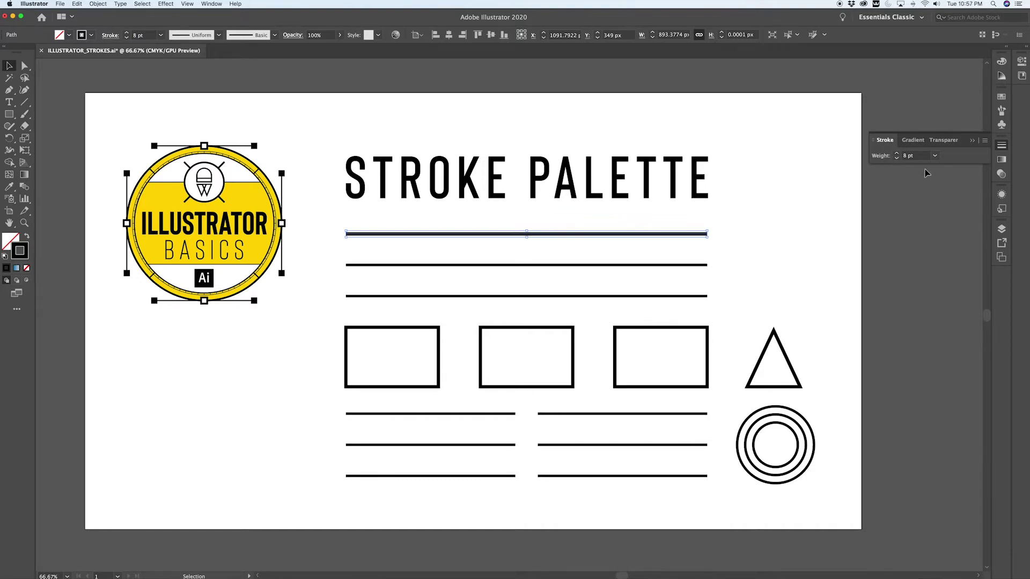
click(935, 156)
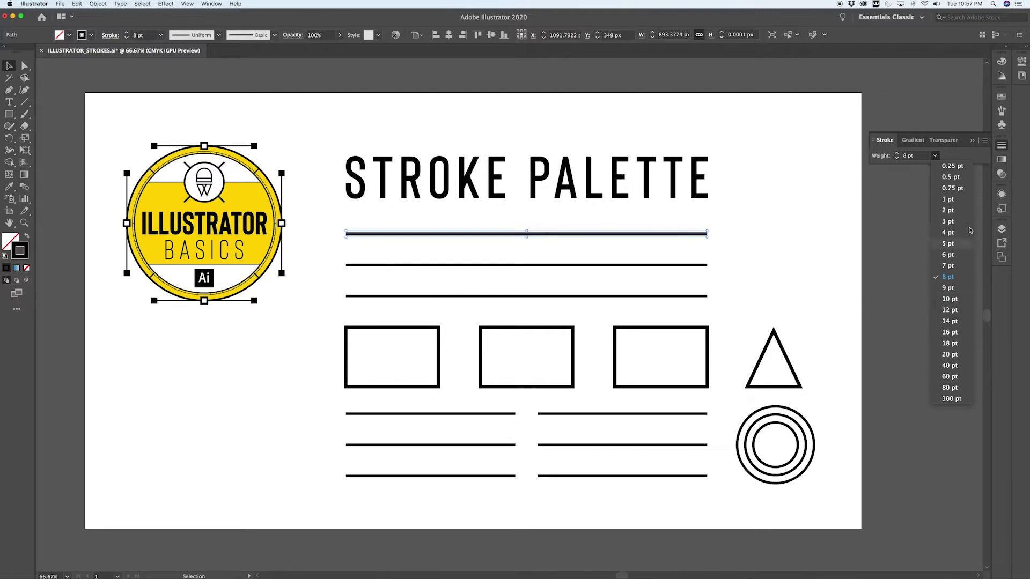
click(953, 157)
Step: Set the top line's stroke weight to 26 pt
click(917, 158)
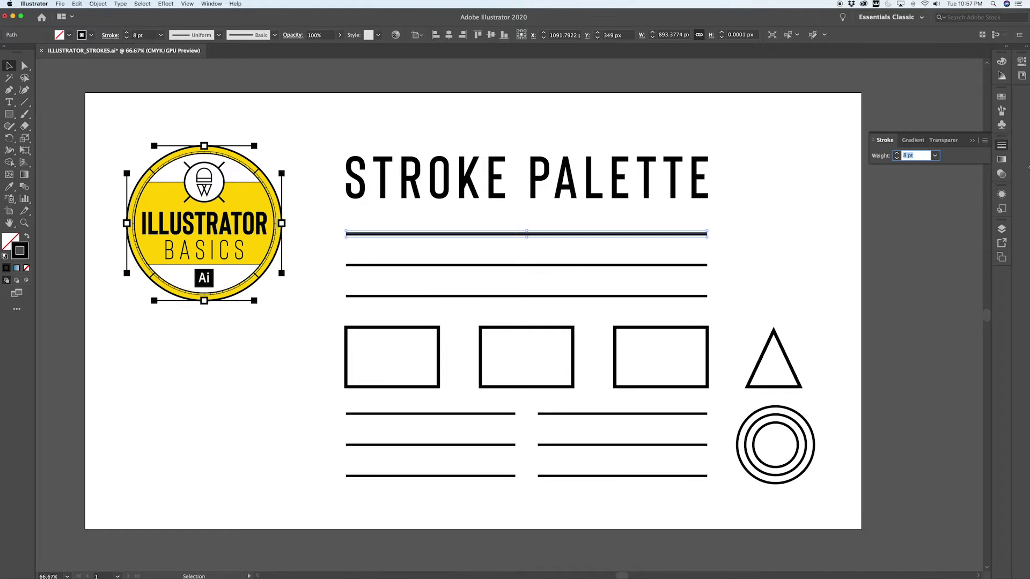
text(26)
key(Return)
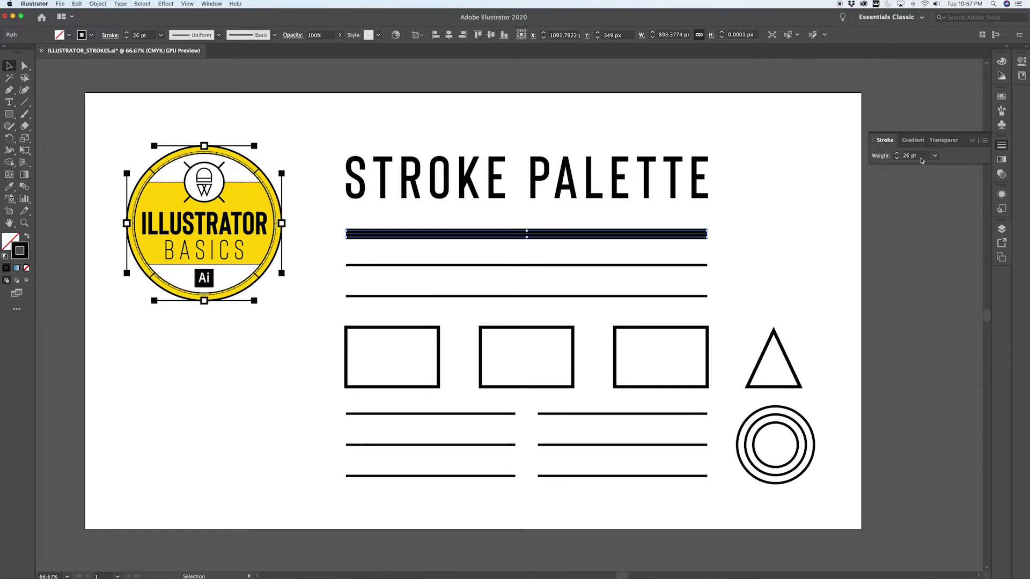
click(33, 3)
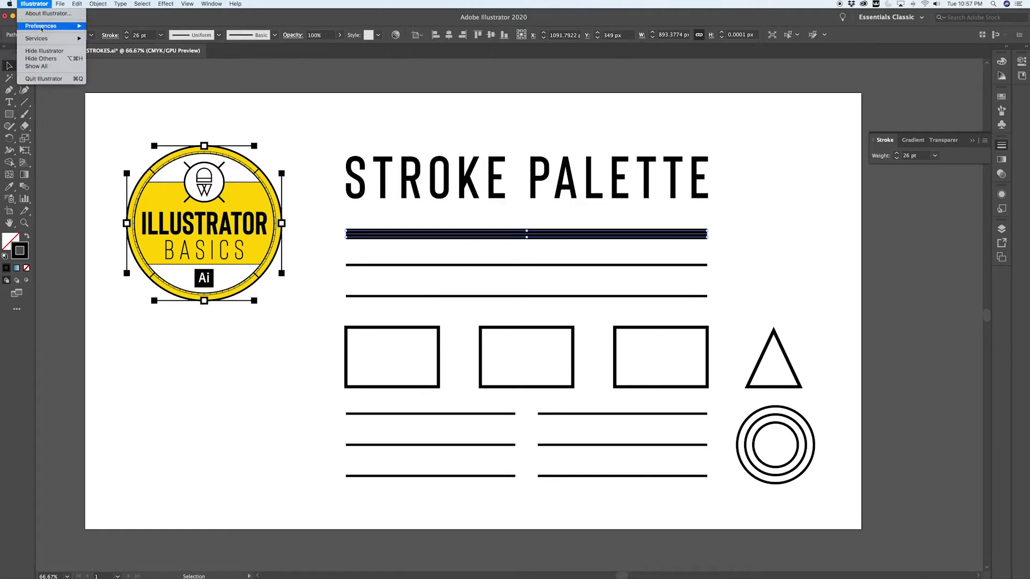
mouse_move(54, 26)
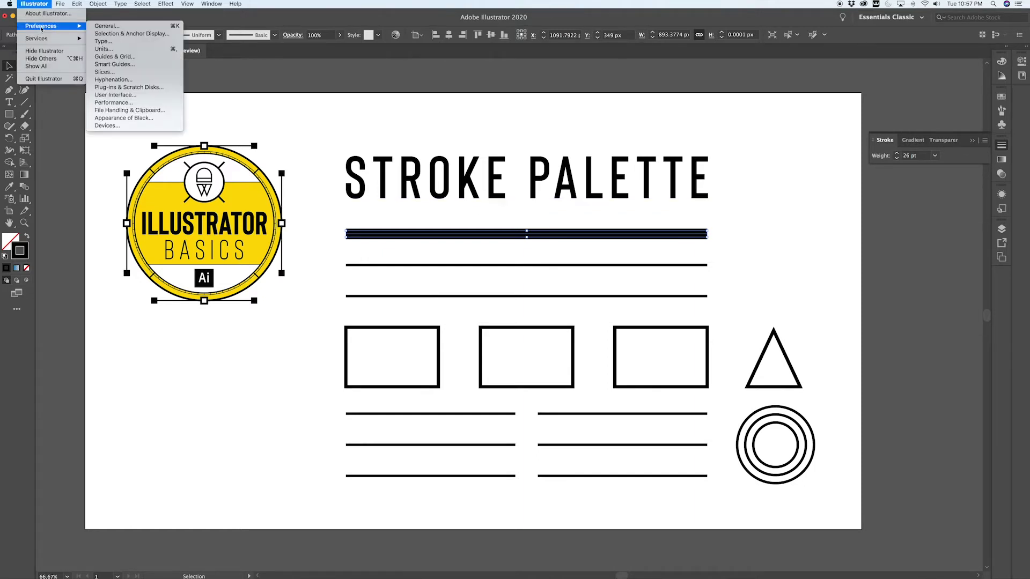
click(108, 48)
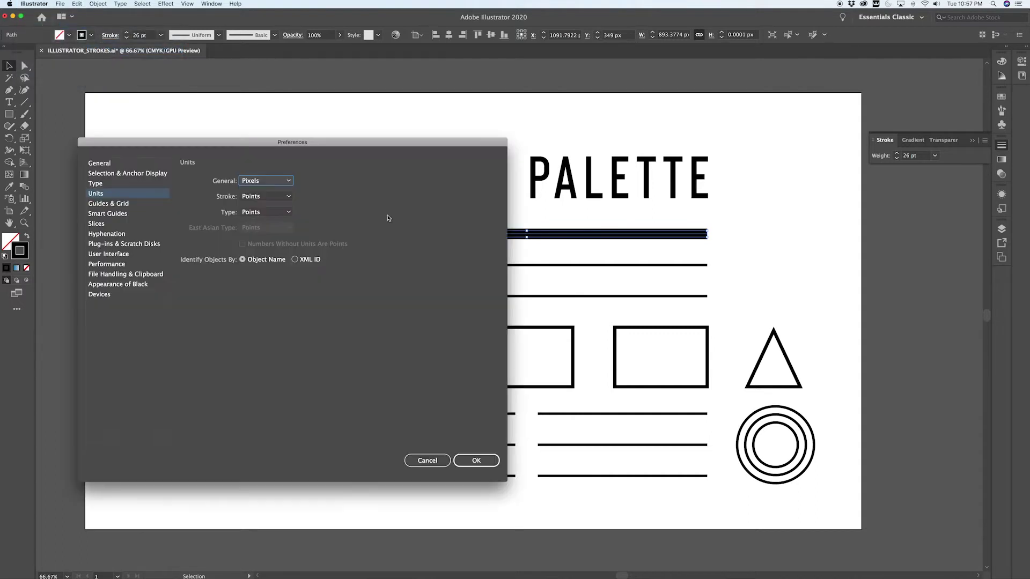
click(263, 198)
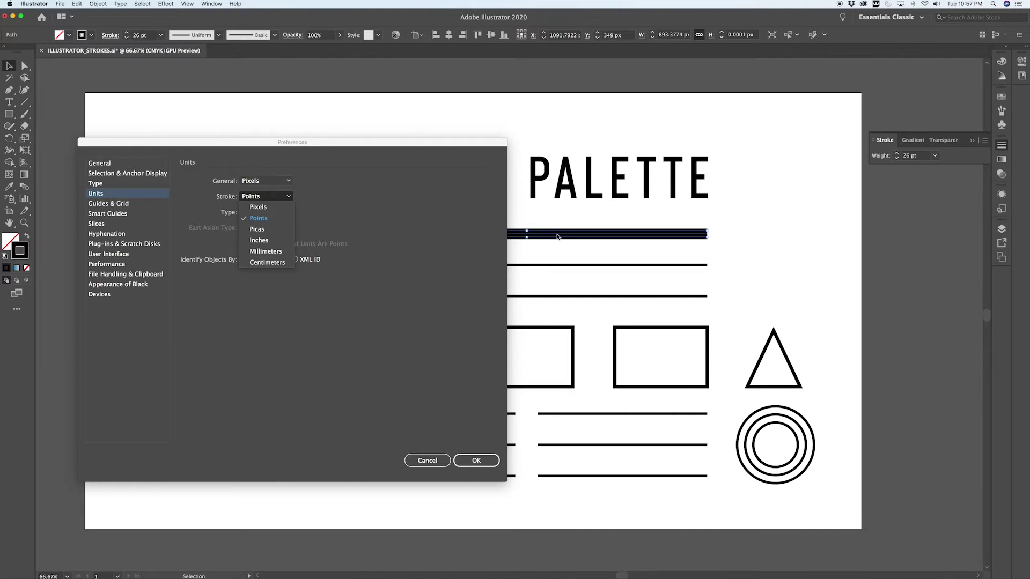
click(436, 461)
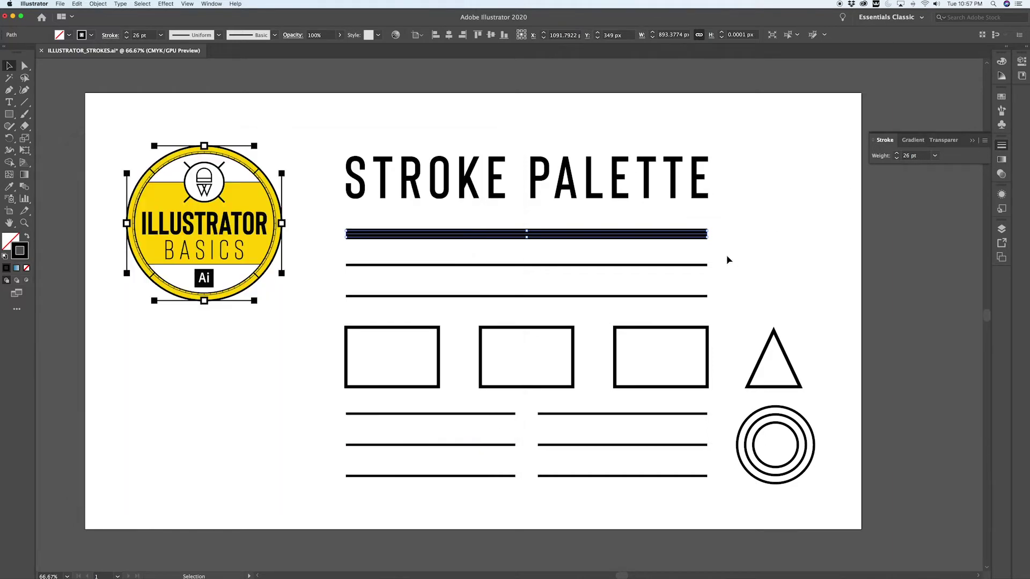
Step: Eyedrop the second line's 6 pt stroke onto the top line
key(i)
click(699, 263)
key(v)
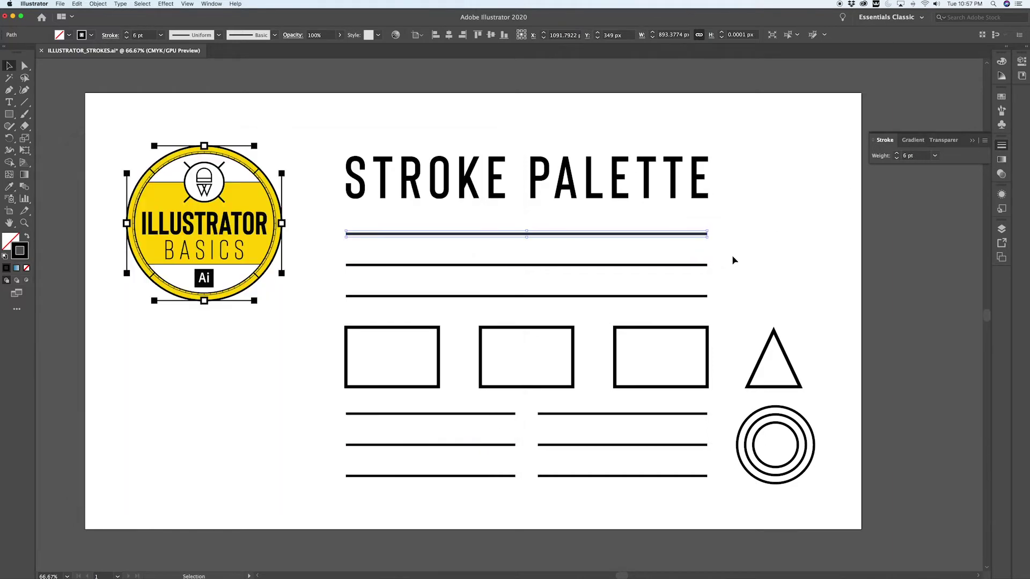
click(735, 251)
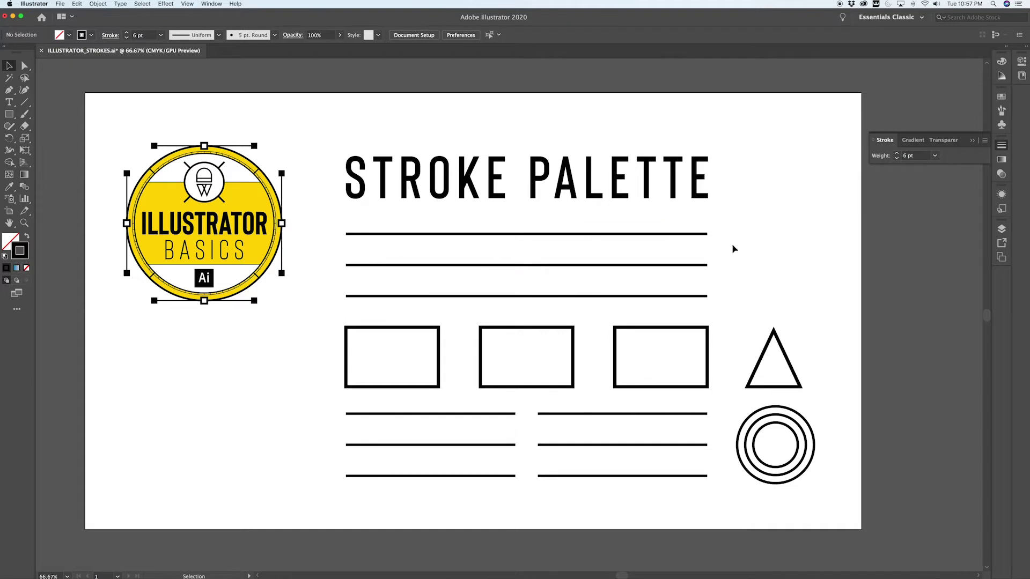
Step: Reselect the top line and show the Stroke panel's full options
click(693, 234)
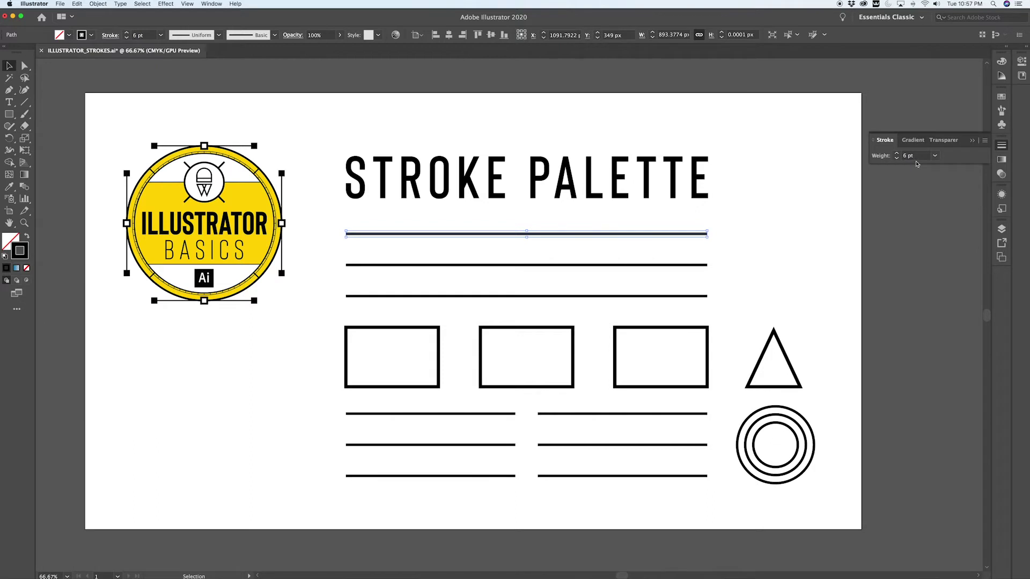
click(985, 141)
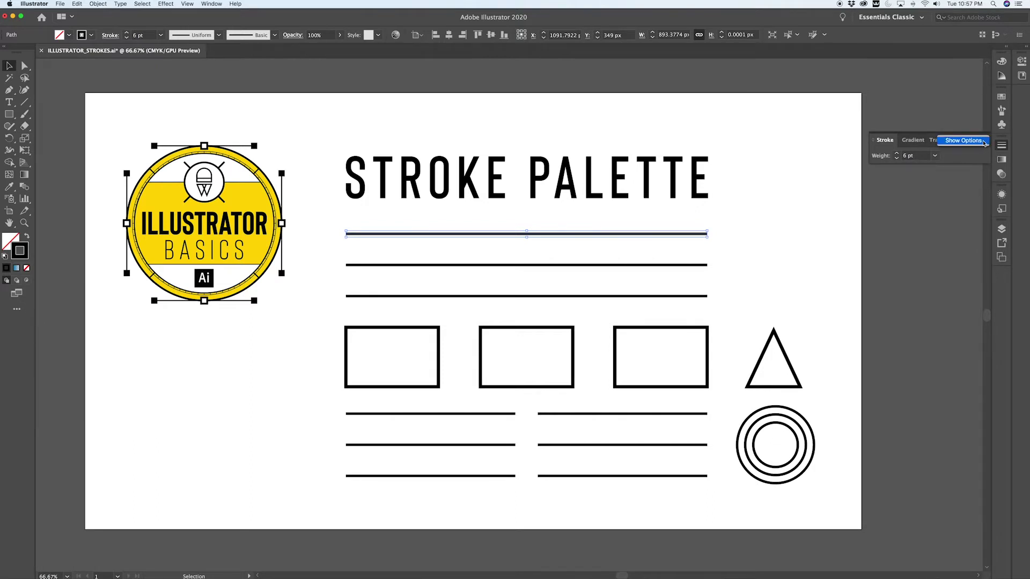
click(977, 141)
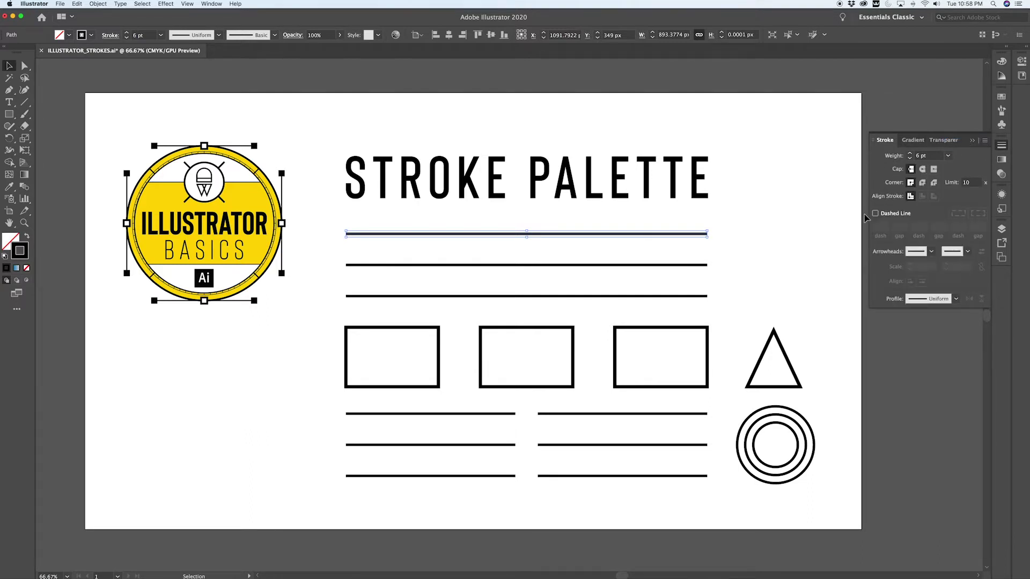
click(740, 243)
scroll(711, 241, up, 4)
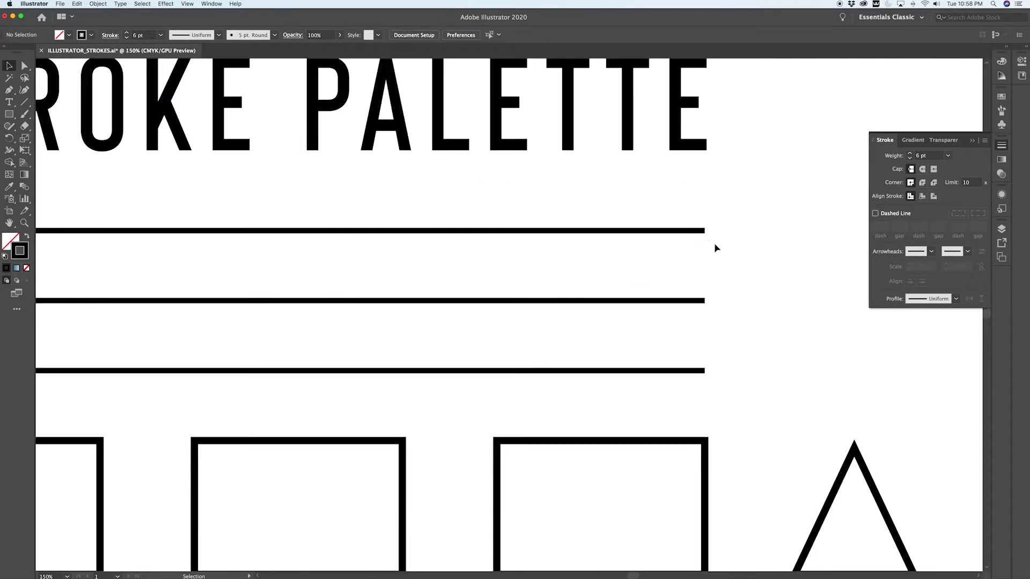
Step: Give the second horizontal line round end caps
click(686, 229)
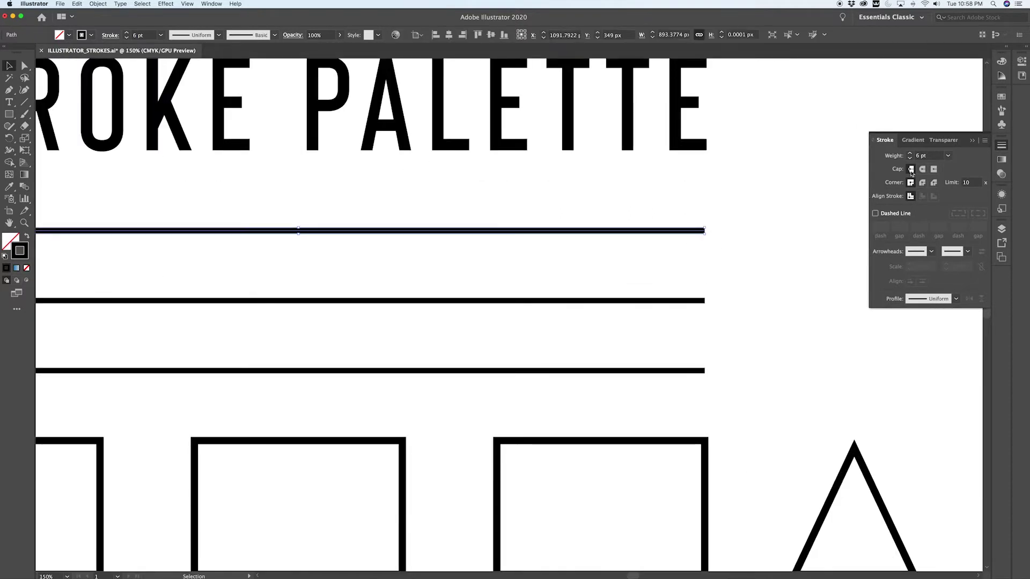
click(722, 317)
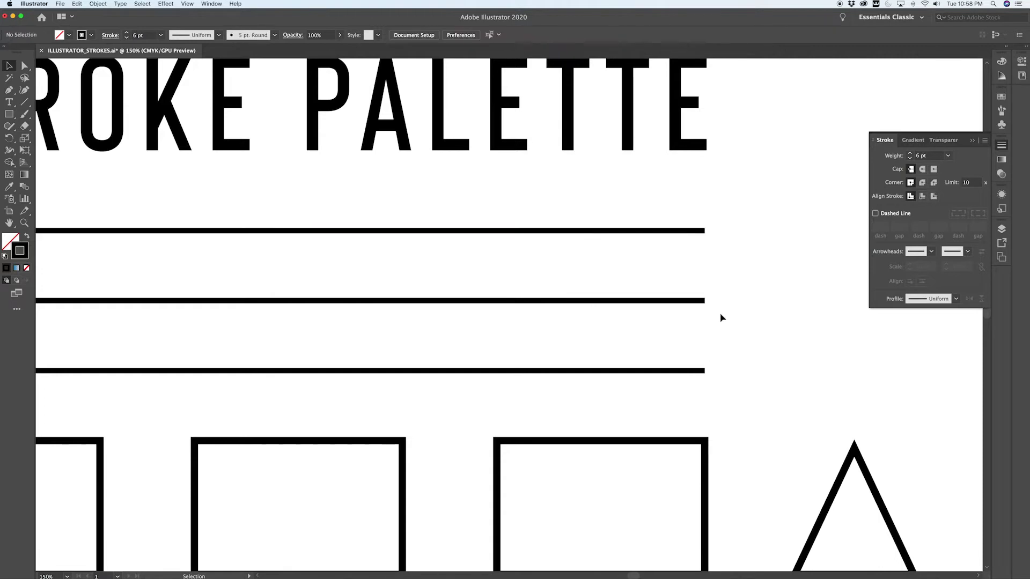
click(689, 300)
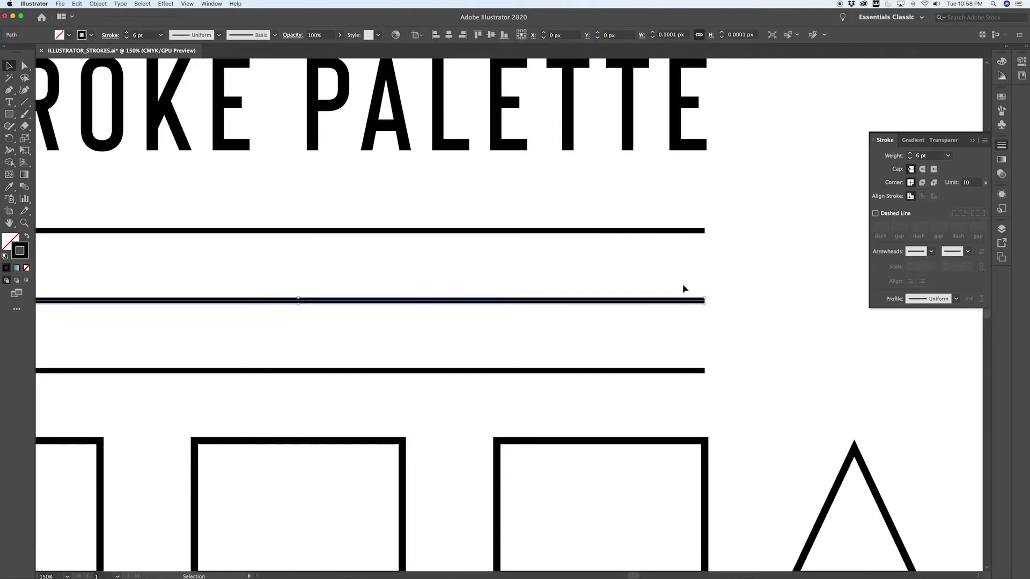
click(923, 169)
click(783, 314)
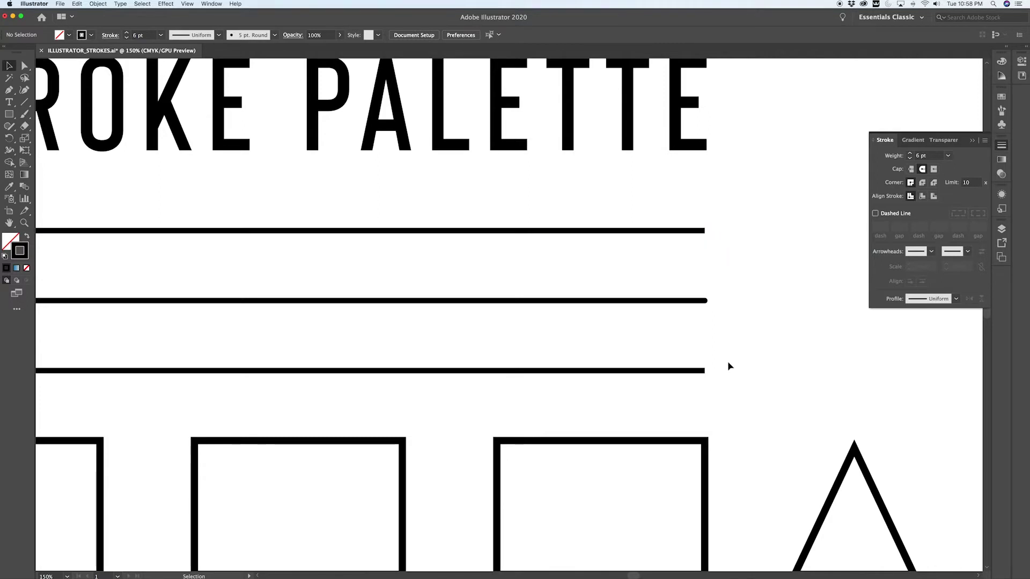
Step: Give the bottom horizontal line projecting end caps
click(704, 370)
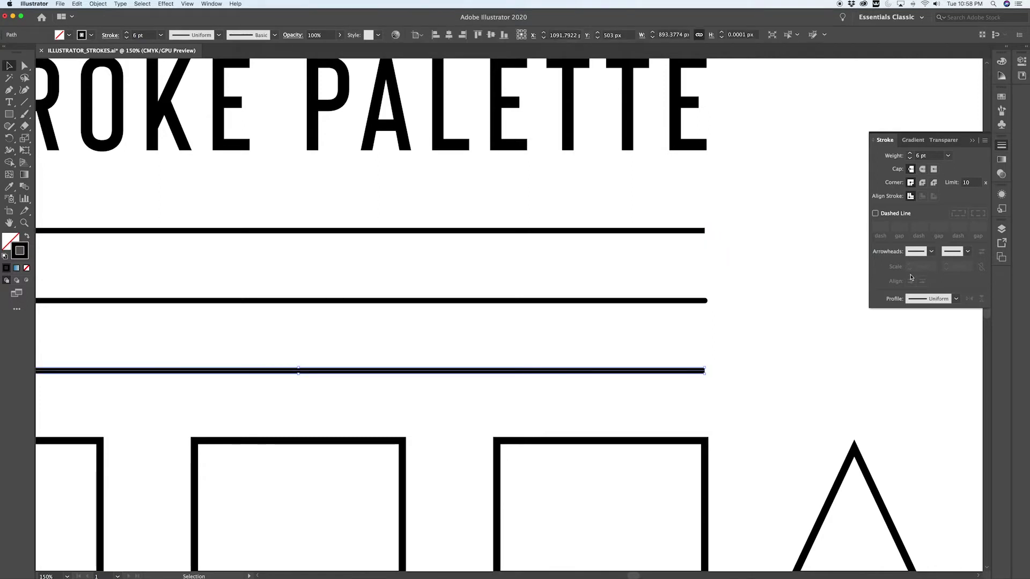
click(934, 170)
scroll(709, 372, up, 3)
scroll(710, 371, up, 1)
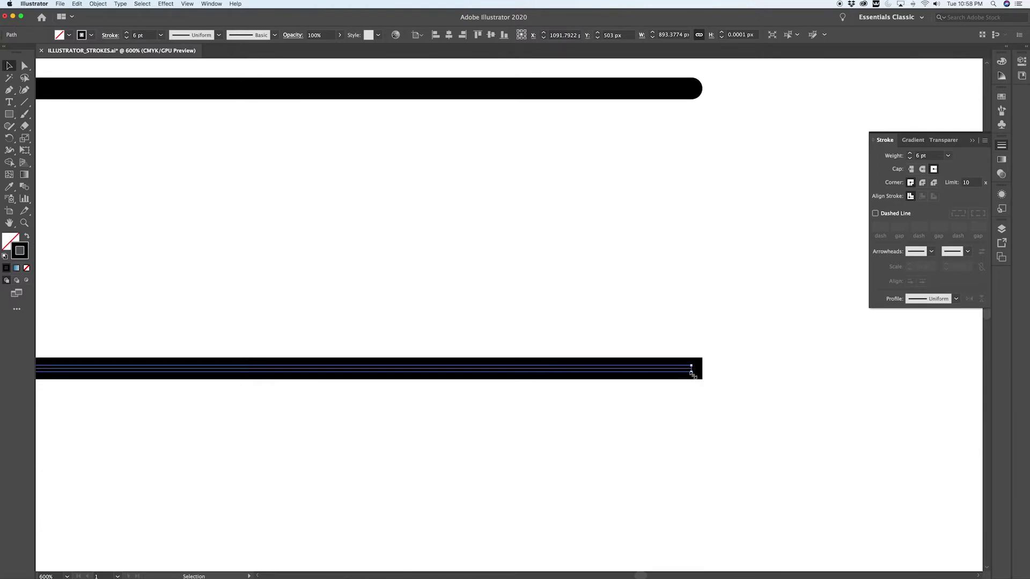
click(676, 340)
key(super+y)
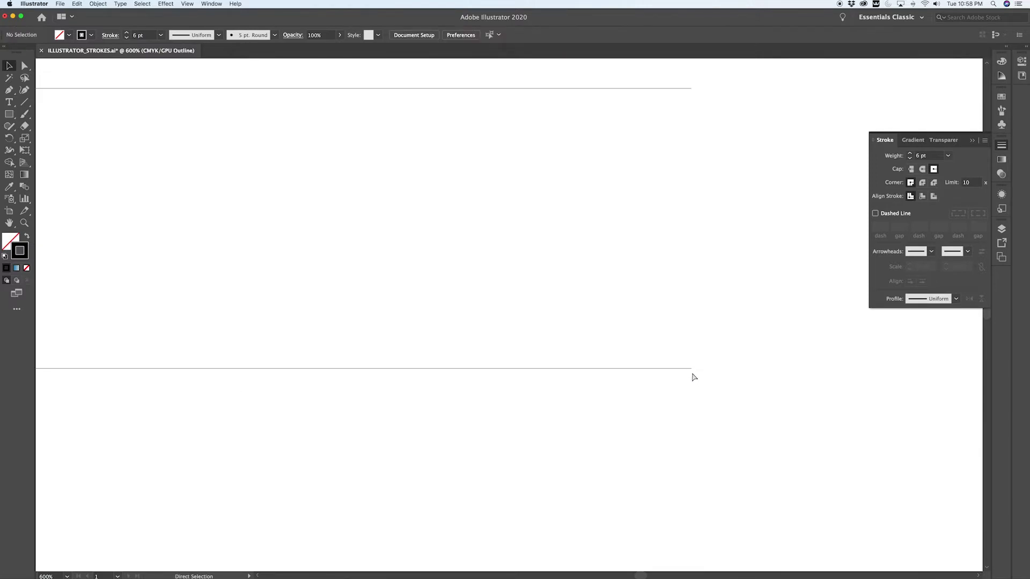
key(super+y)
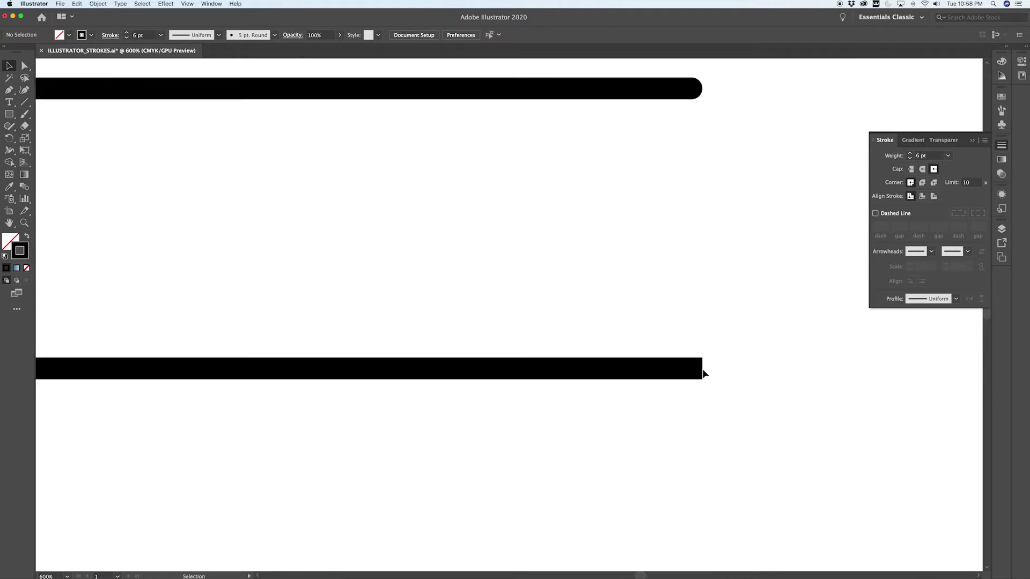
scroll(704, 373, down, 3)
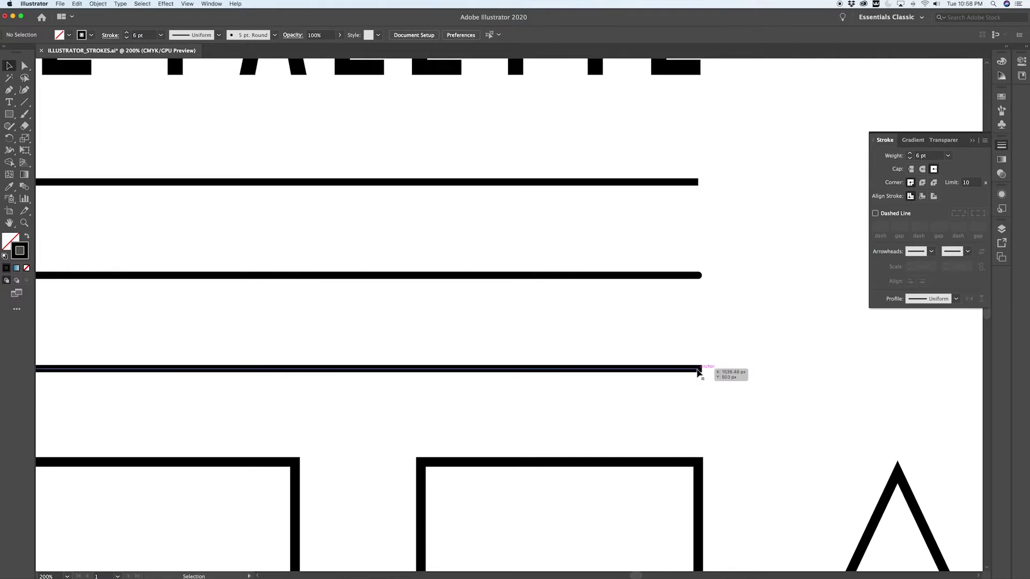
Step: Draw a test check-mark path beside the lines, then delete it
key(super+1)
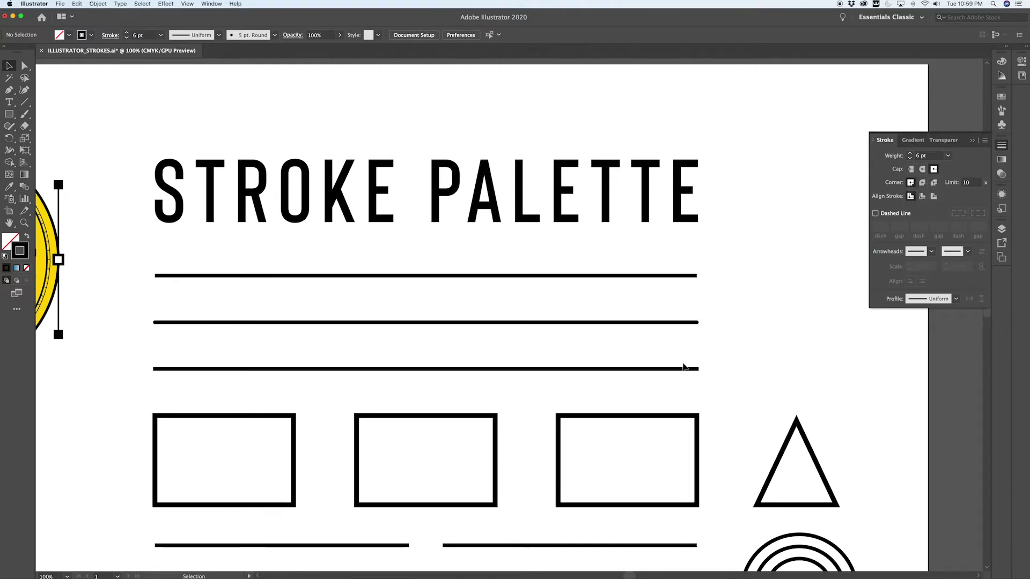
click(685, 369)
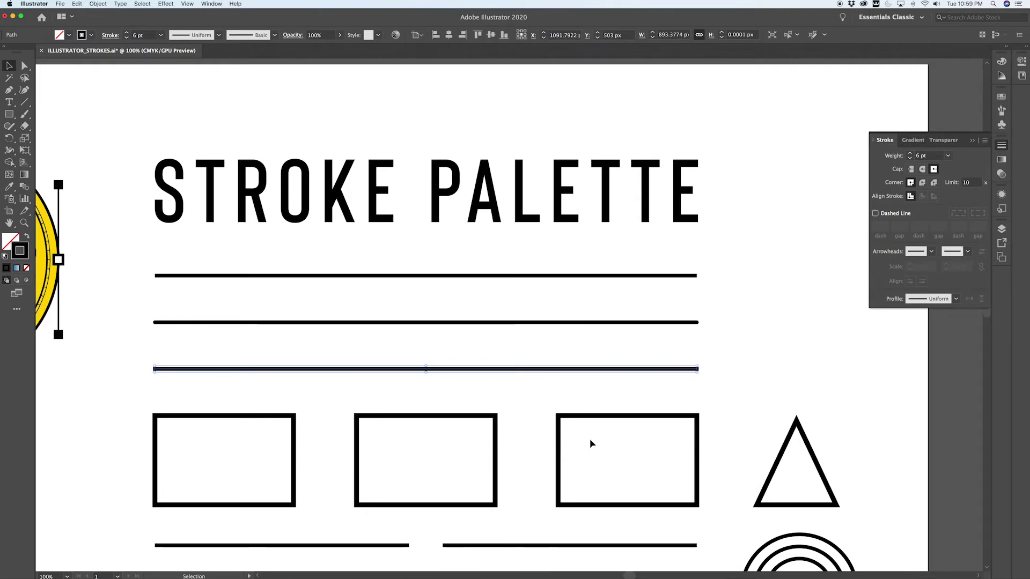
click(776, 335)
key(p)
click(762, 317)
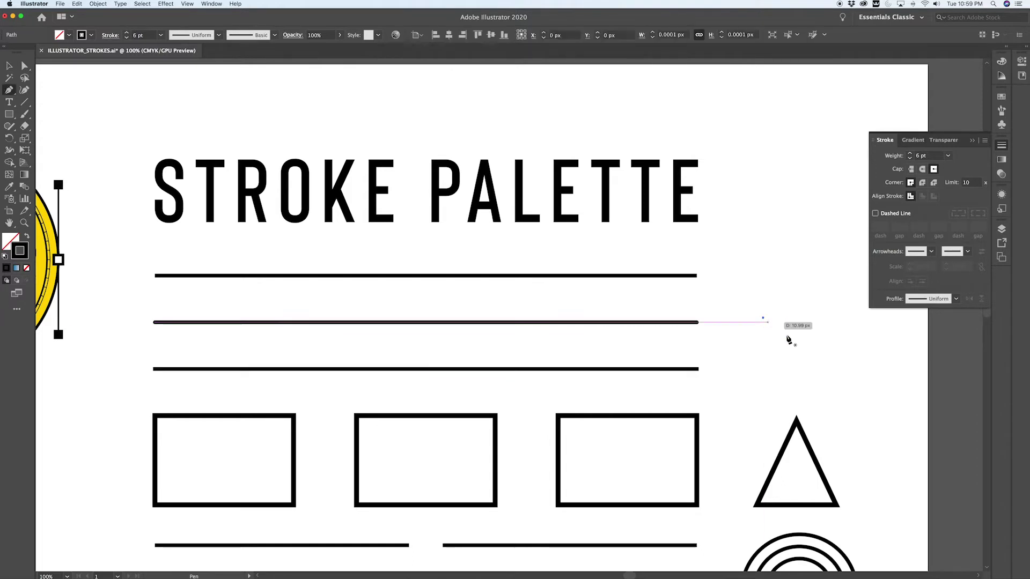
drag(815, 365, 829, 347)
click(859, 298)
key(v)
click(793, 336)
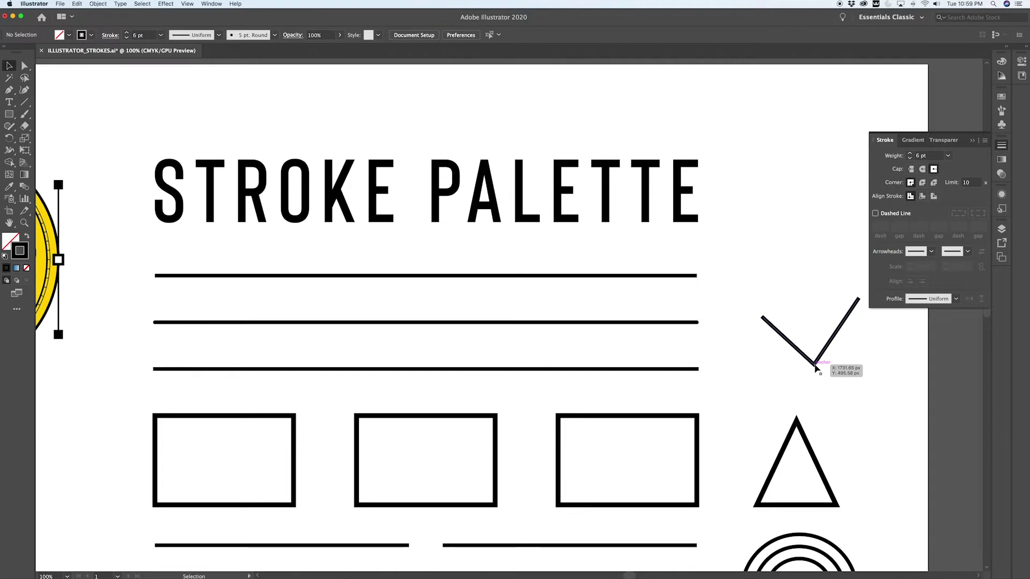
click(815, 365)
key(Delete)
scroll(271, 455, up, 5)
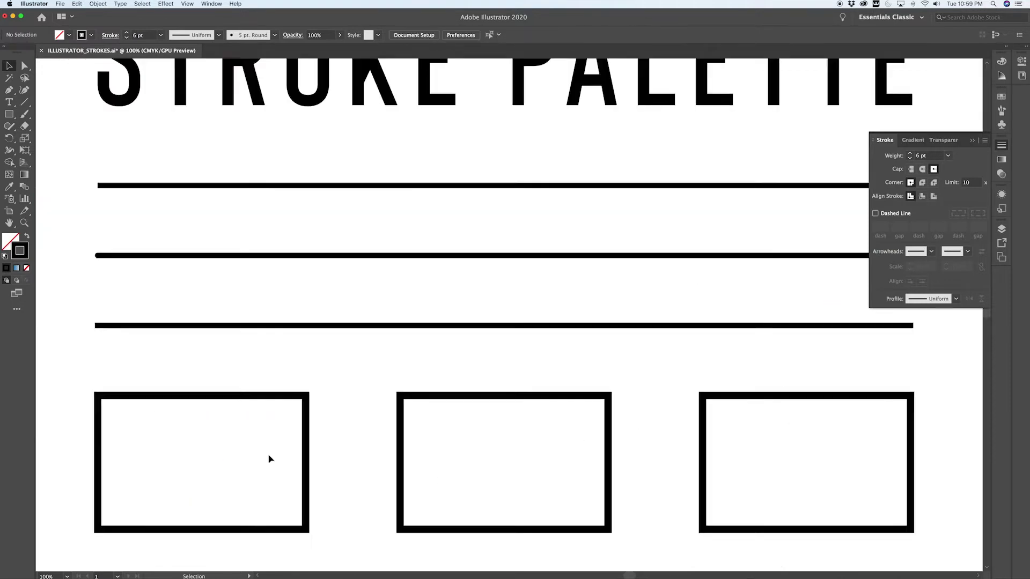
Step: Give the middle rectangle round corner joins
click(308, 399)
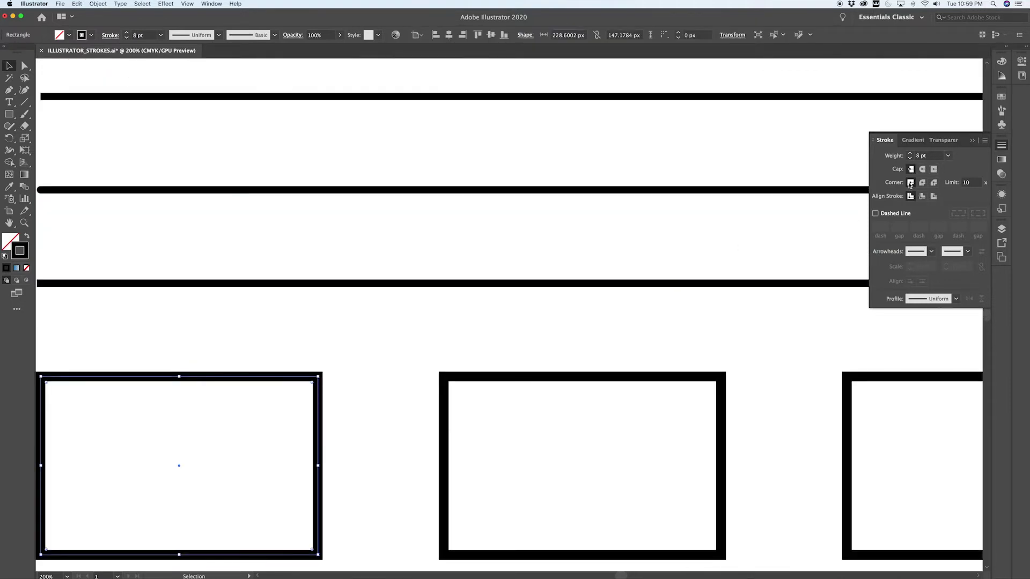
click(732, 369)
click(731, 408)
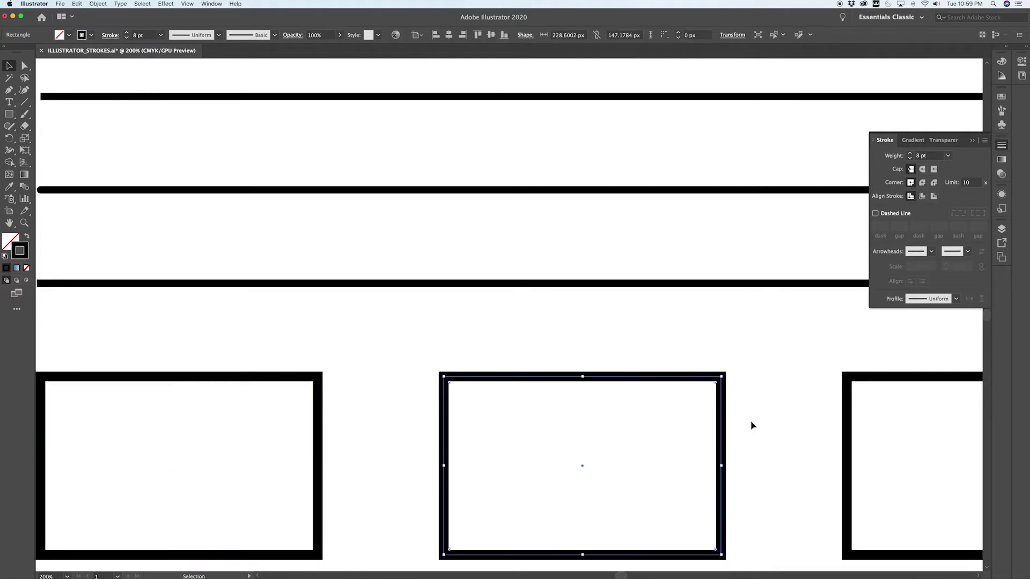
click(923, 183)
click(744, 358)
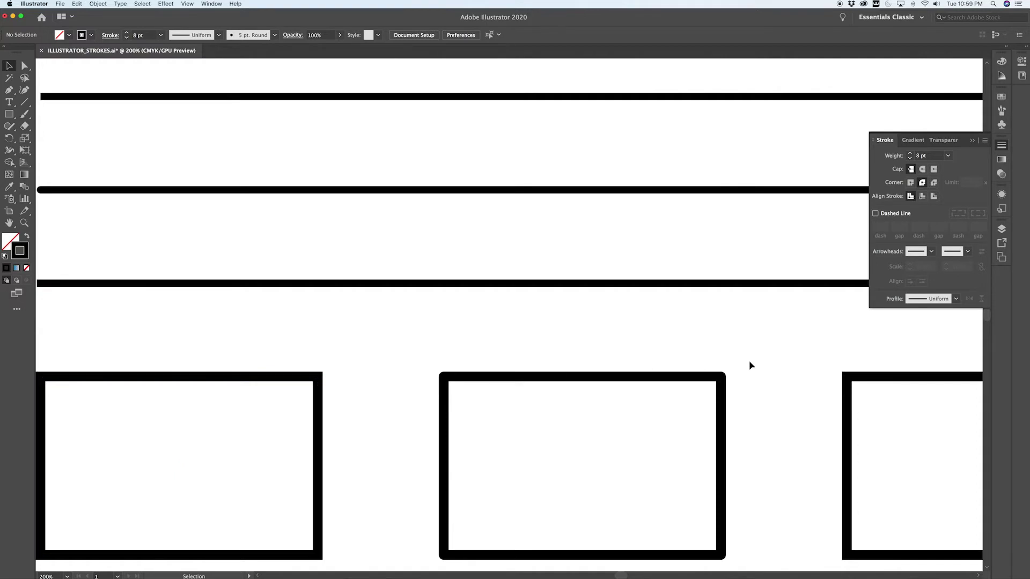
Step: Give the right rectangle bevel corner joins, leaving Miter Join as the default
click(854, 379)
scroll(855, 382, right, 3)
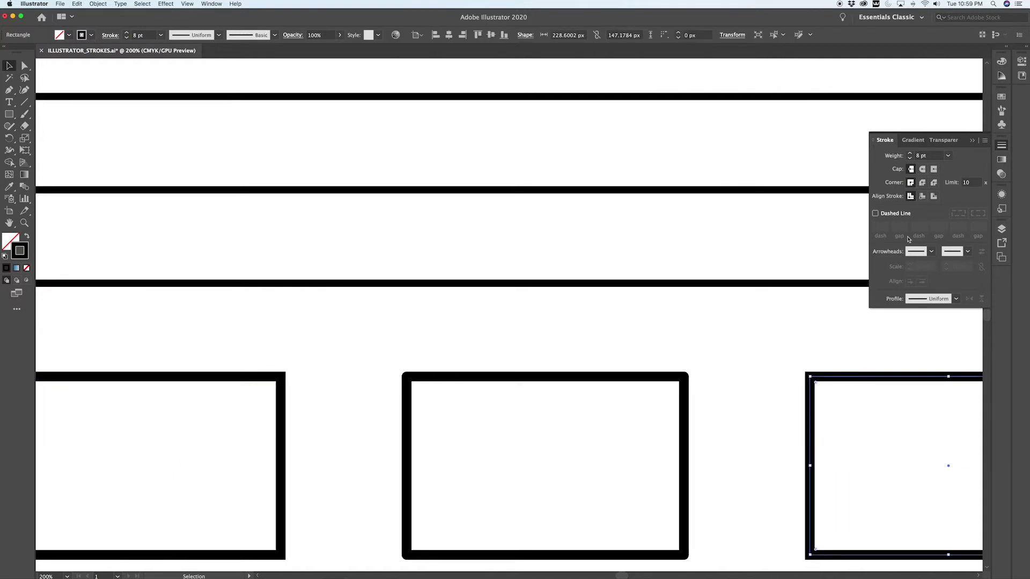
click(934, 184)
scroll(842, 391, right, 8)
click(715, 368)
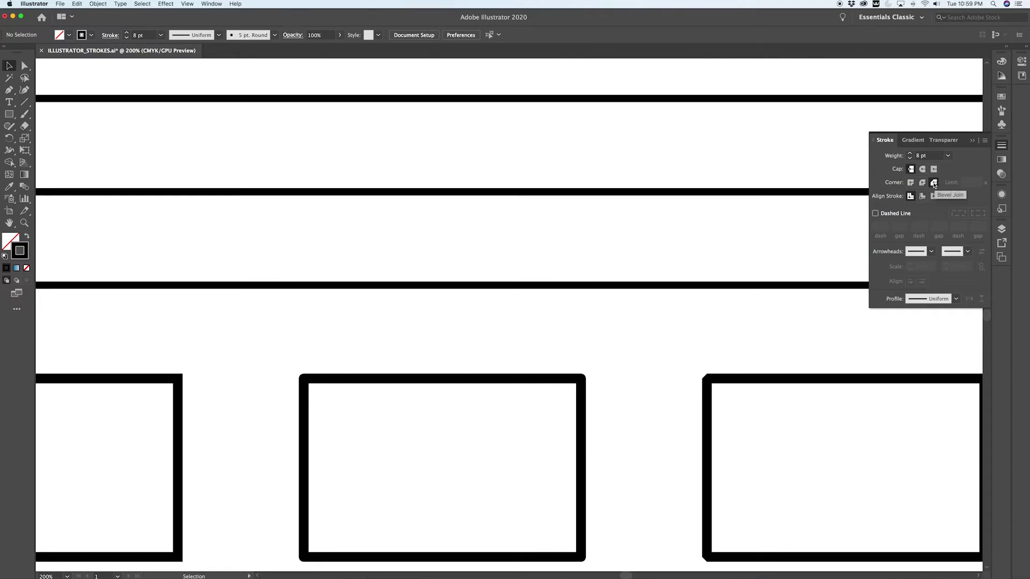
click(911, 183)
key(super+1)
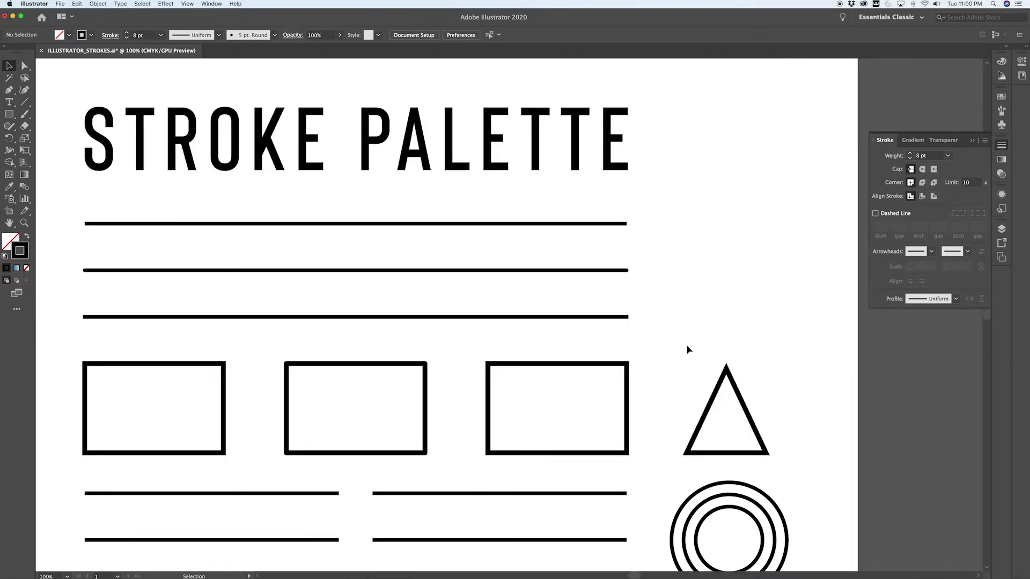
Step: Drag the triangle's bottom-right anchor left to make it a narrow sliver
scroll(754, 402, up, 3)
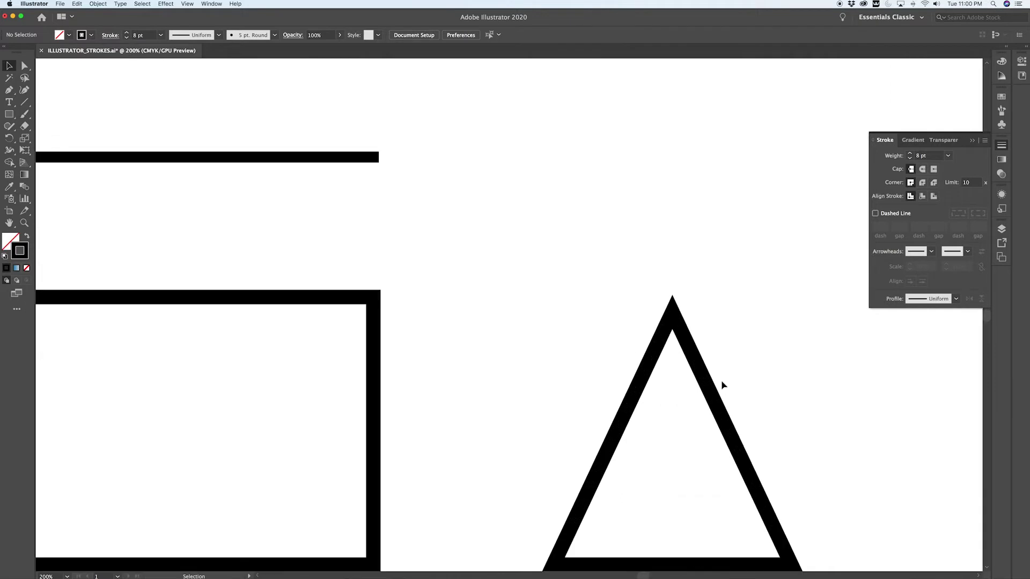
click(699, 370)
scroll(763, 362, down, 2)
scroll(764, 364, down, 2)
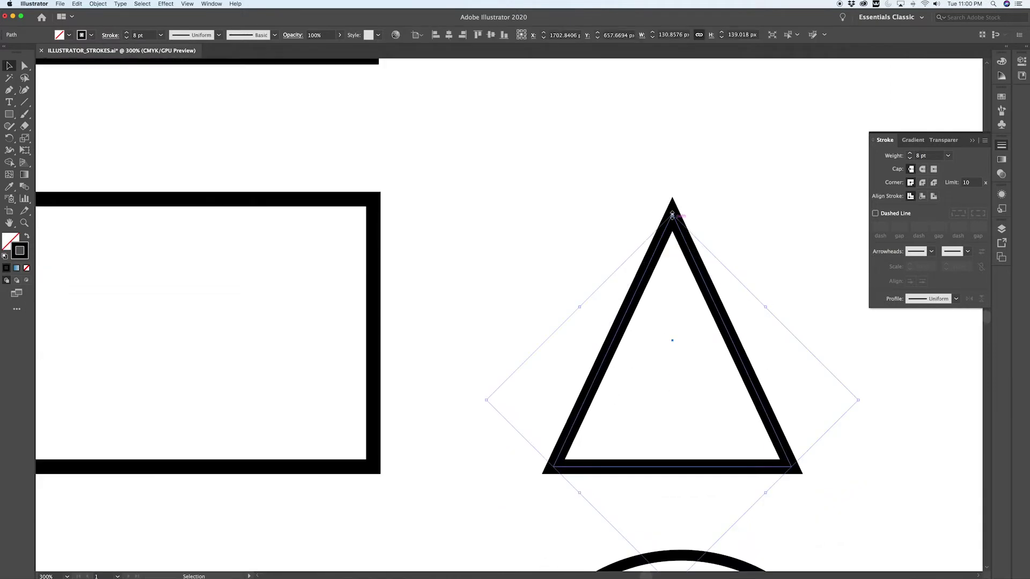
key(a)
click(855, 413)
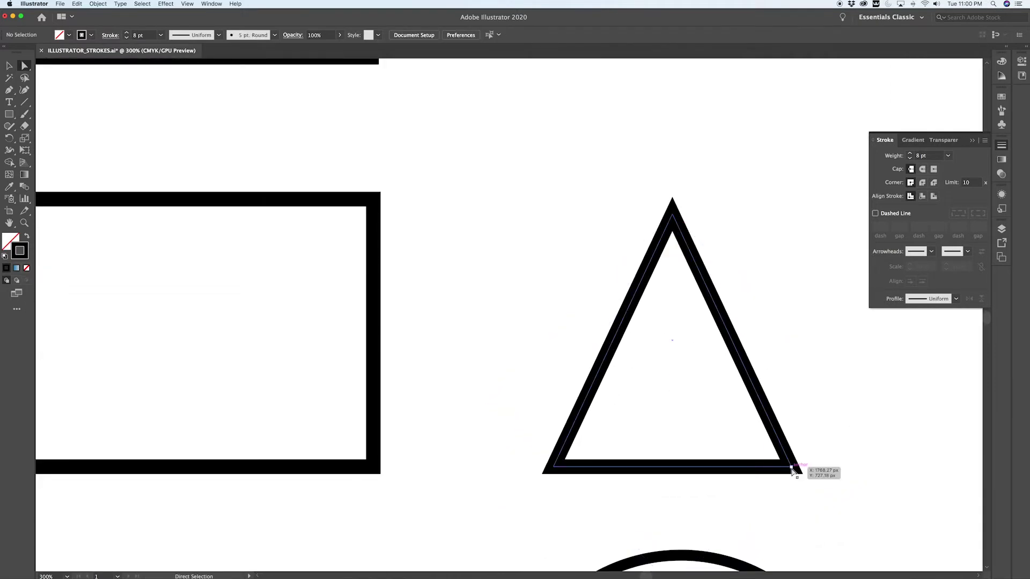
drag(793, 471, 599, 466)
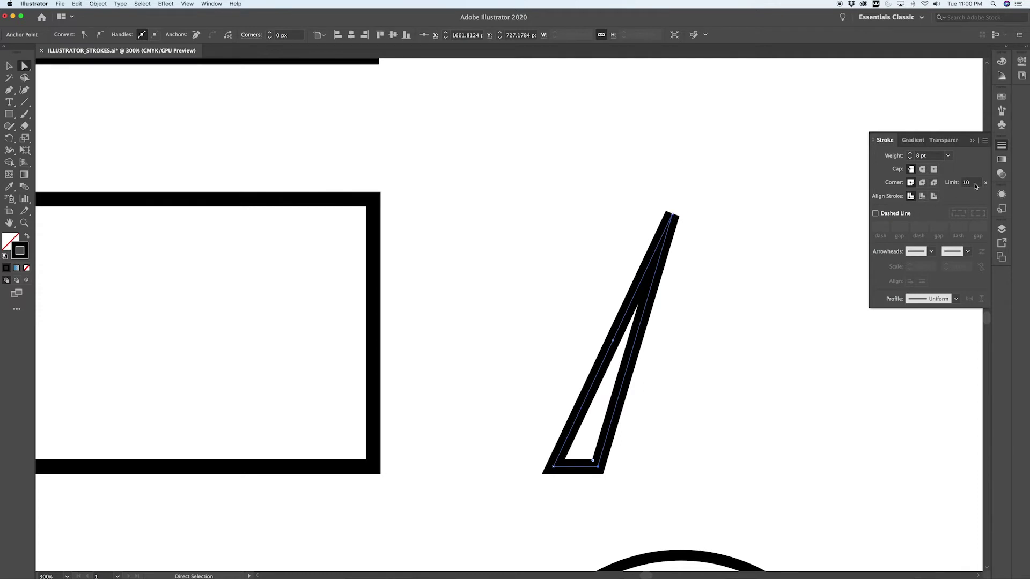
Step: Set the triangle's miter limit to 100 for a long sharp tip
click(976, 186)
text(100)
key(Return)
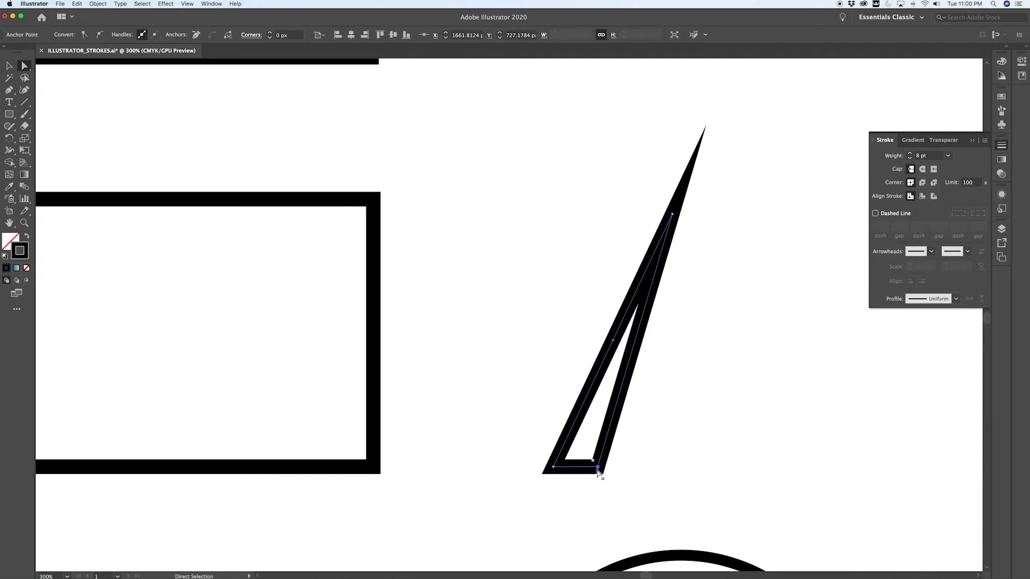
key(super+1)
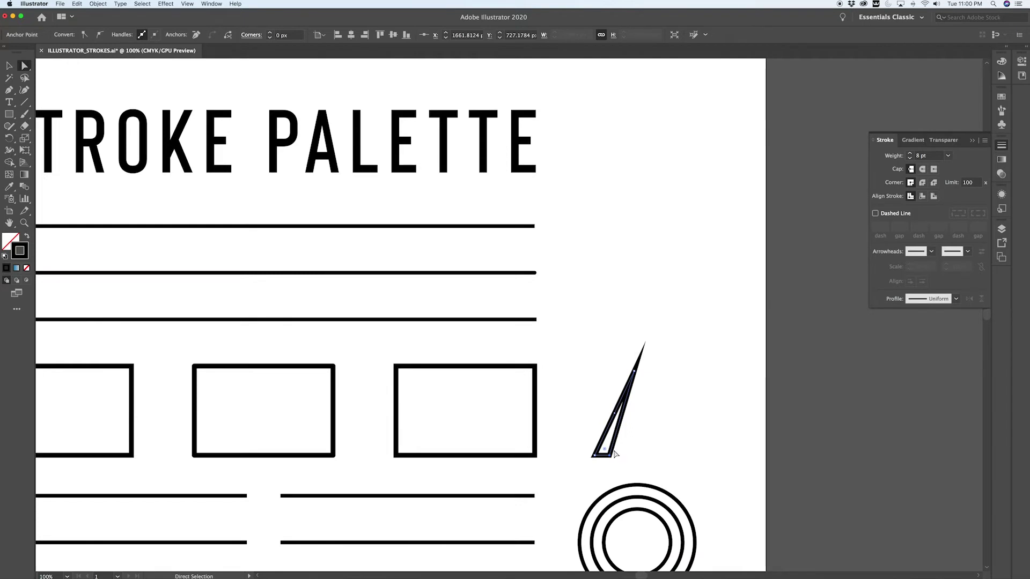
scroll(453, 286, left, 5)
scroll(453, 286, down, 2)
scroll(453, 286, right, 2)
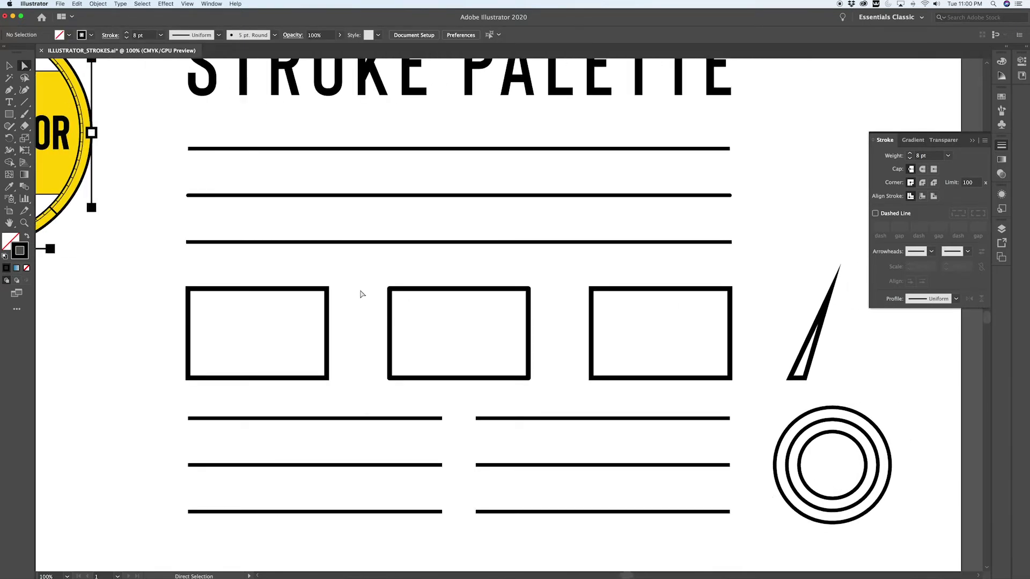
key(v)
click(298, 290)
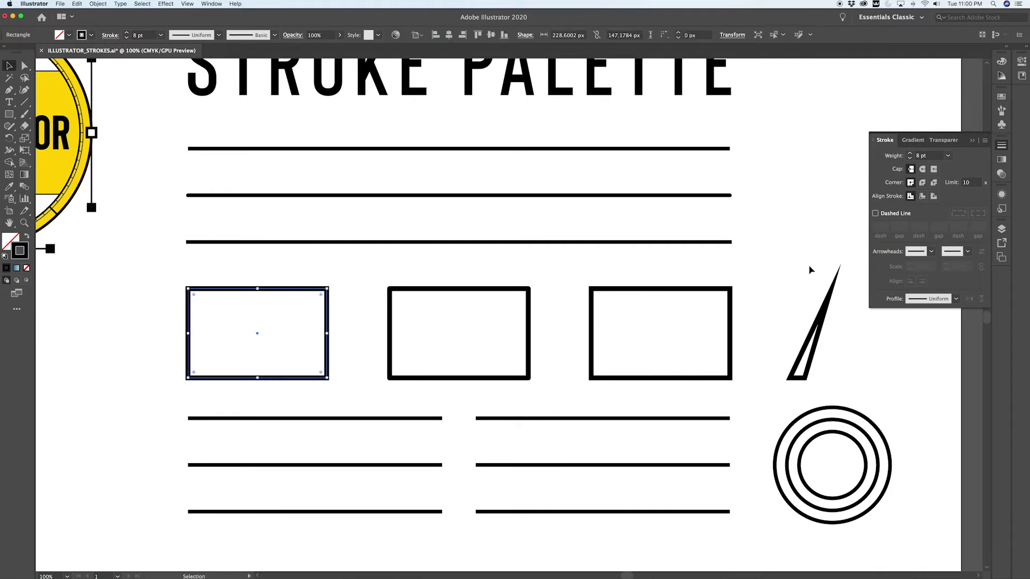
click(875, 214)
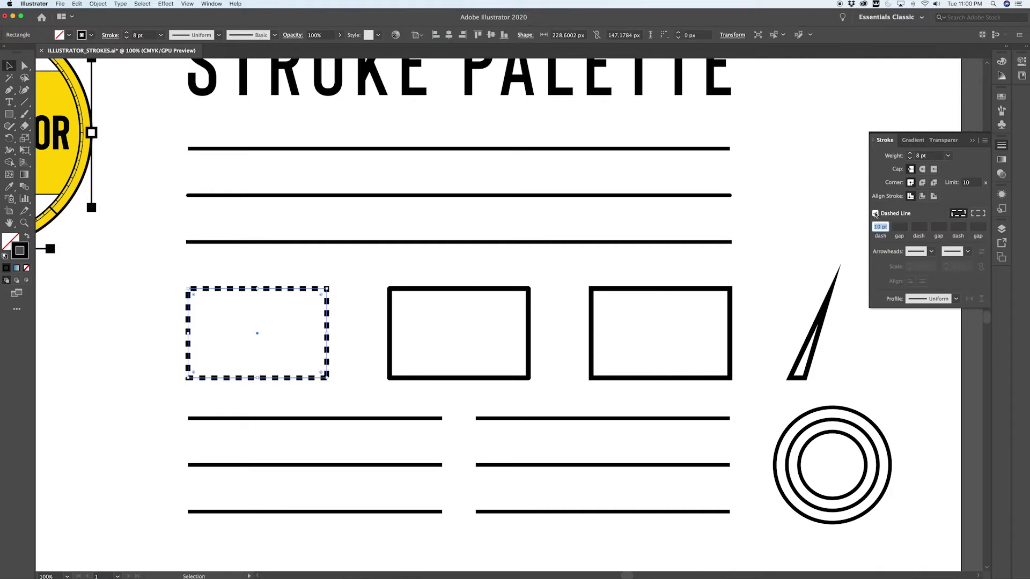
scroll(180, 319, up, 1)
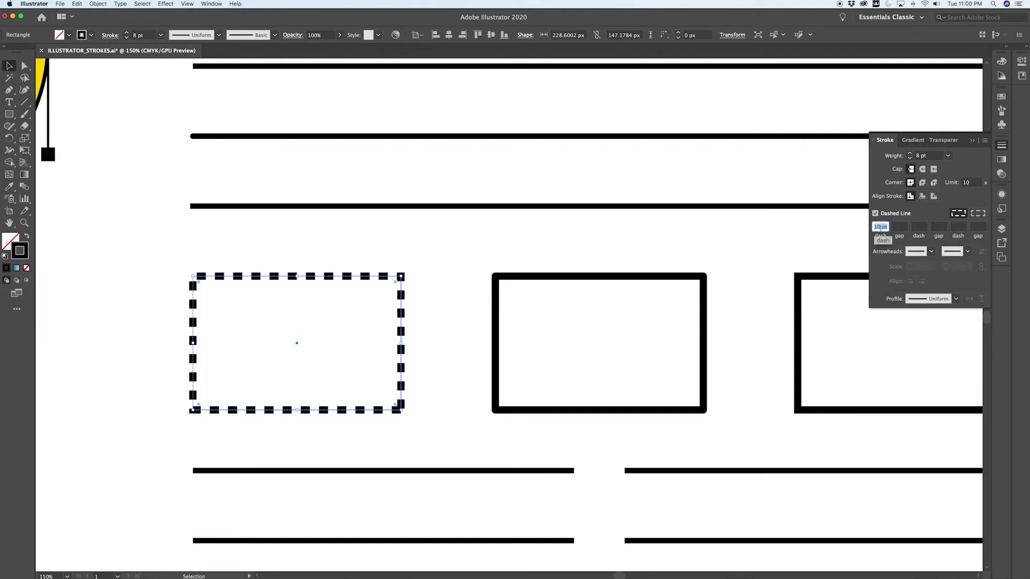
click(899, 227)
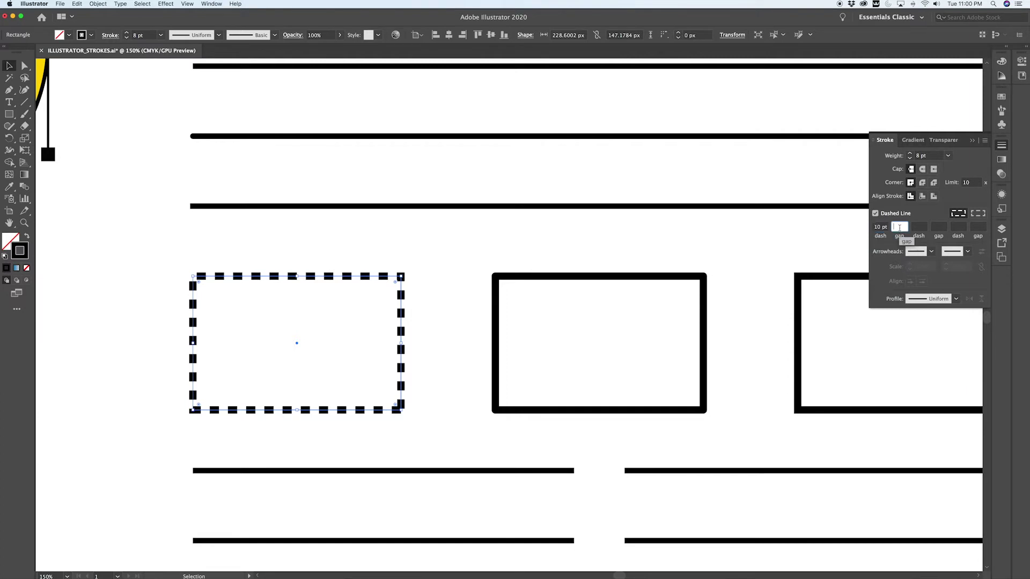
text(20)
key(Return)
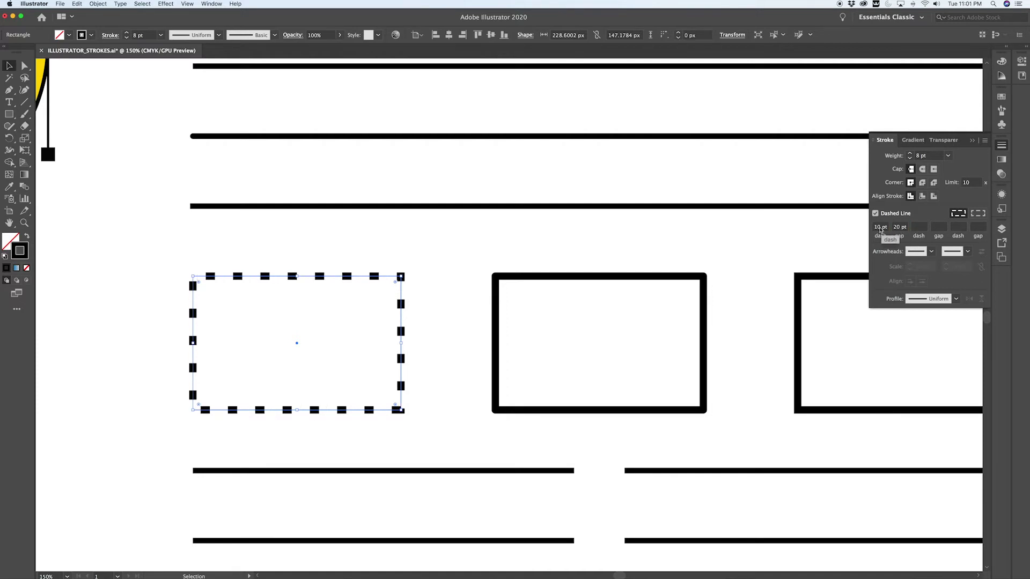
click(918, 228)
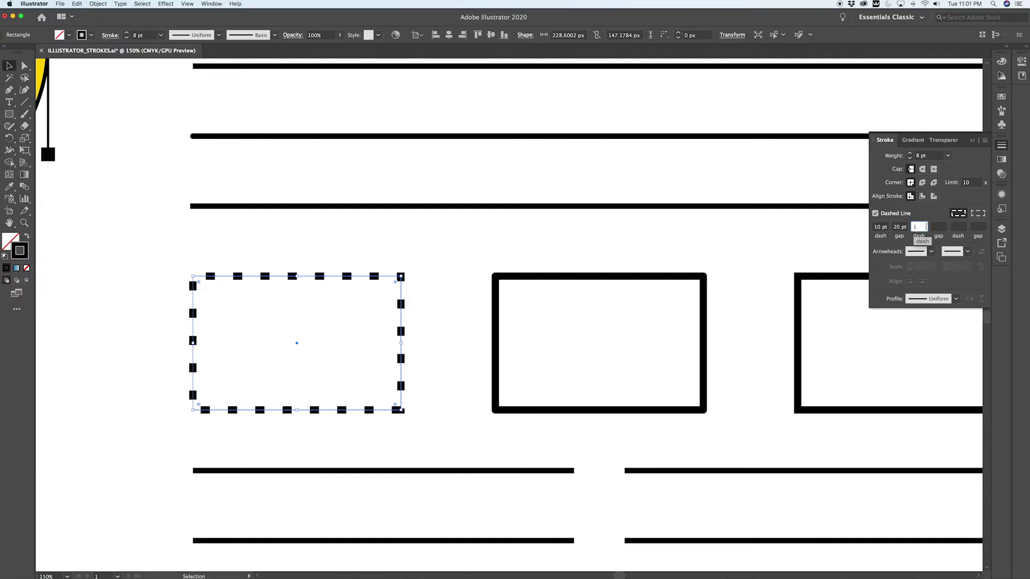
click(945, 227)
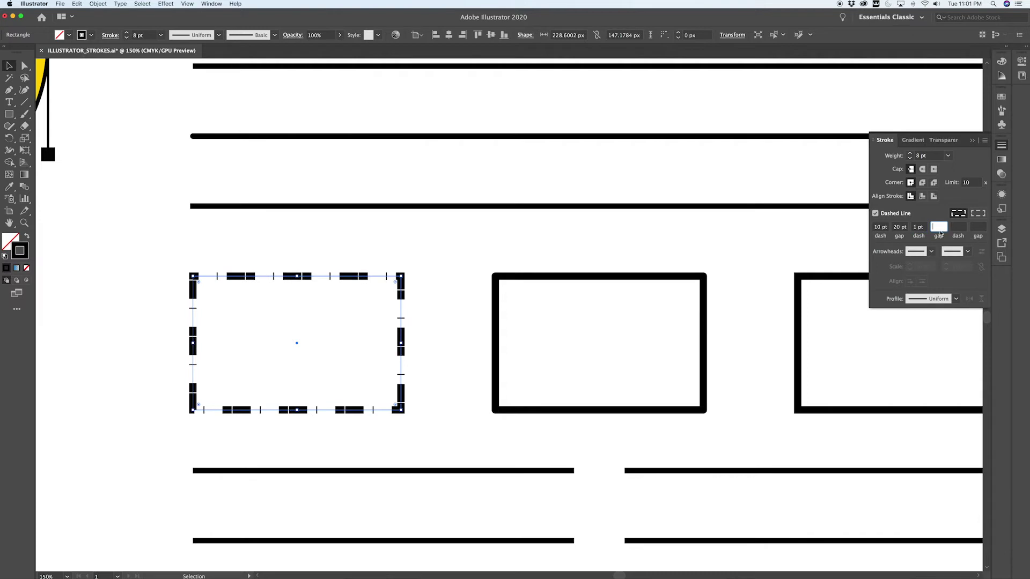
text(40)
key(Return)
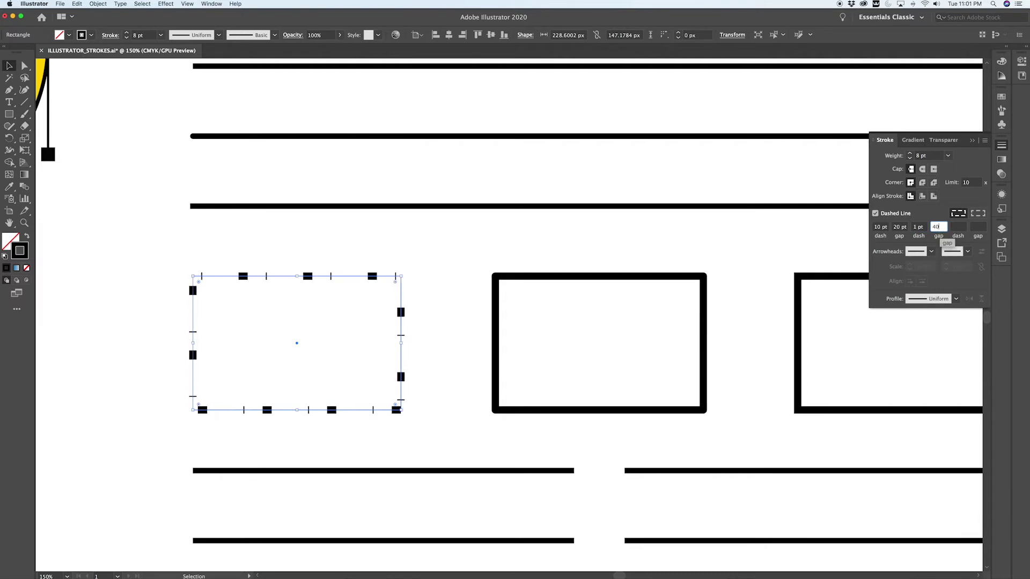
click(434, 285)
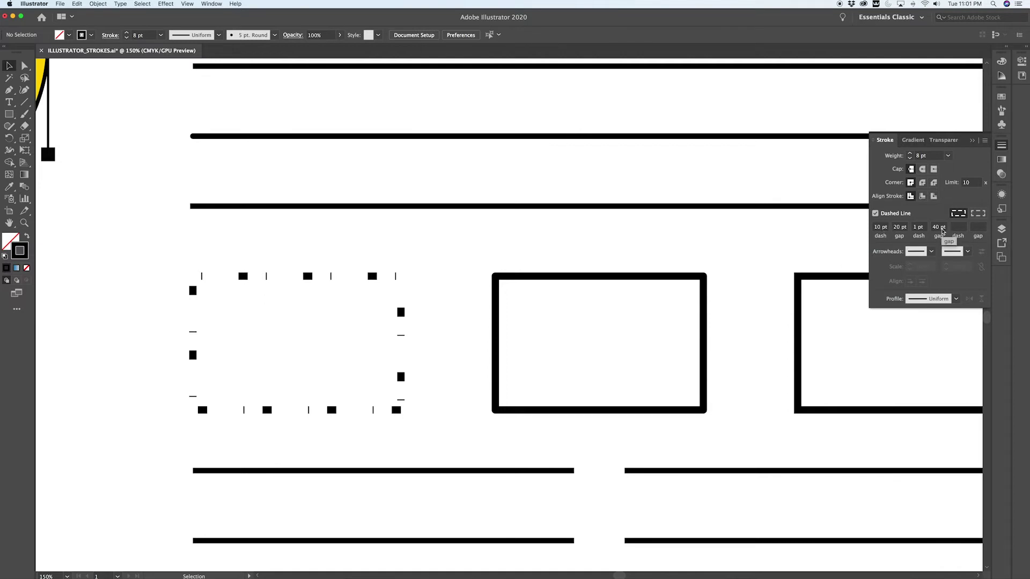
key(super+z)
key(super+z)
key(super+z)
key(super+z)
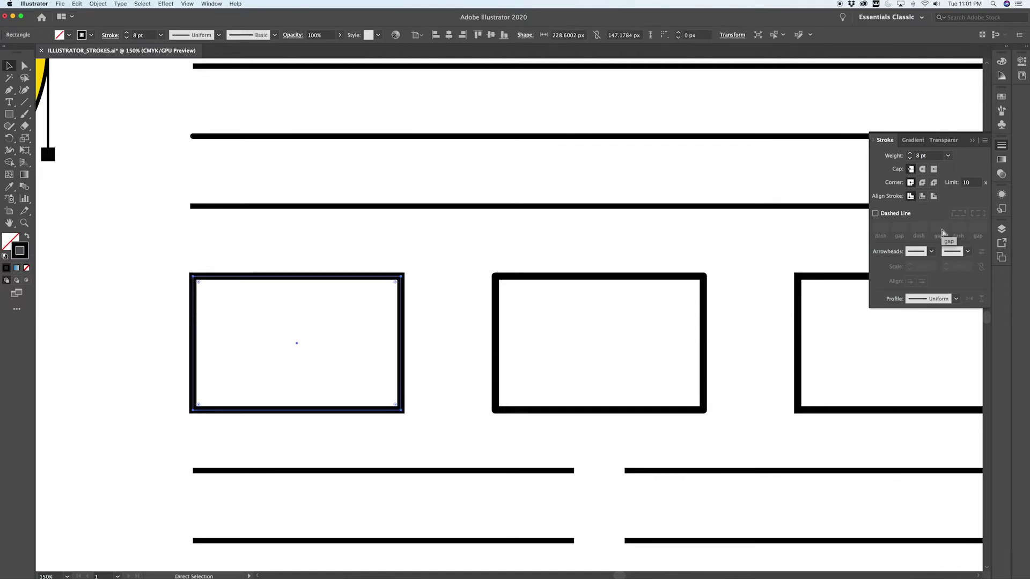
click(875, 213)
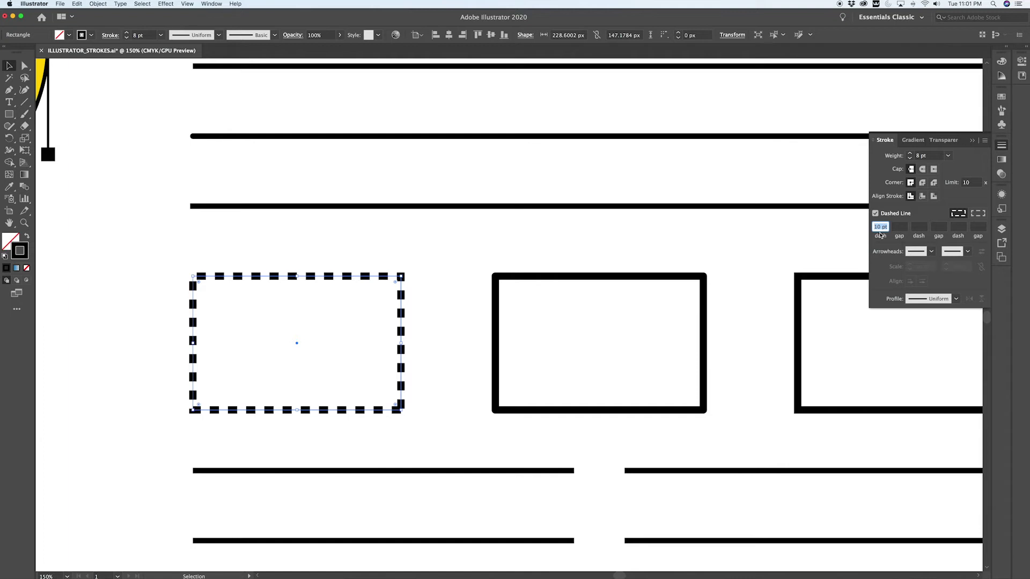
Step: Set the left rectangle to 0 pt dashes, 20 pt gaps, round caps, with dashes aligned to corners
text(0)
key(Tab)
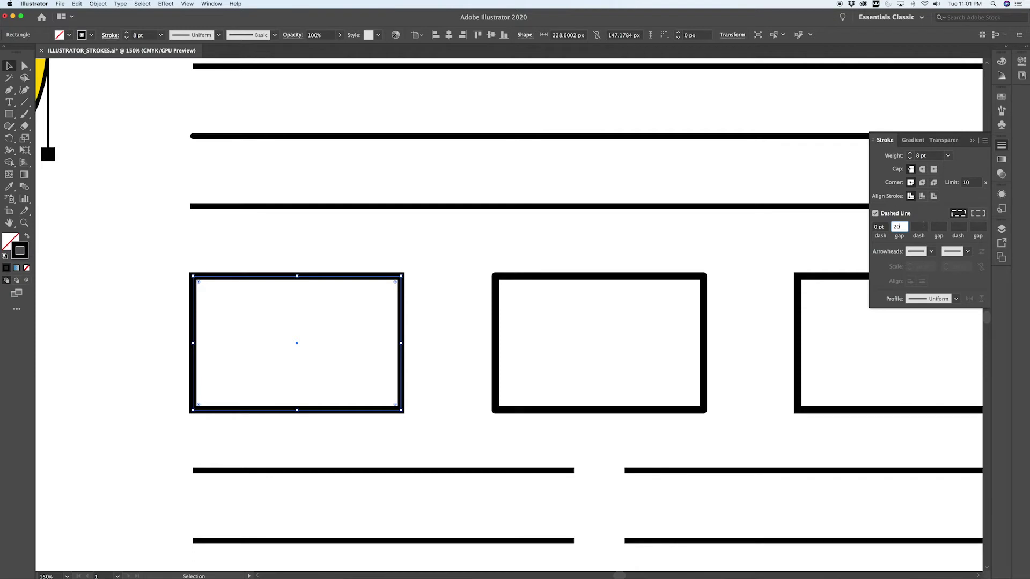
key(Tab)
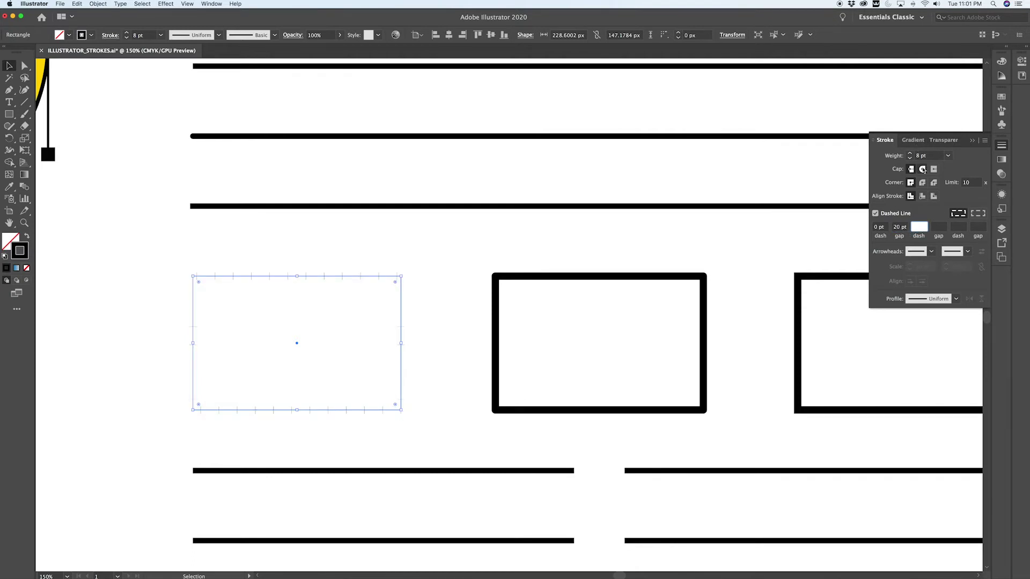
click(923, 169)
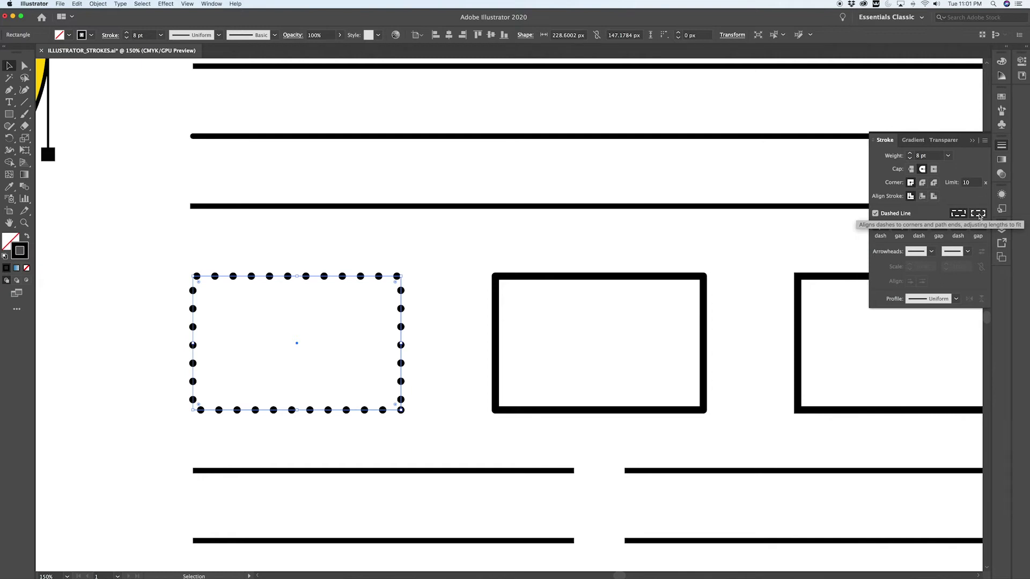
click(978, 214)
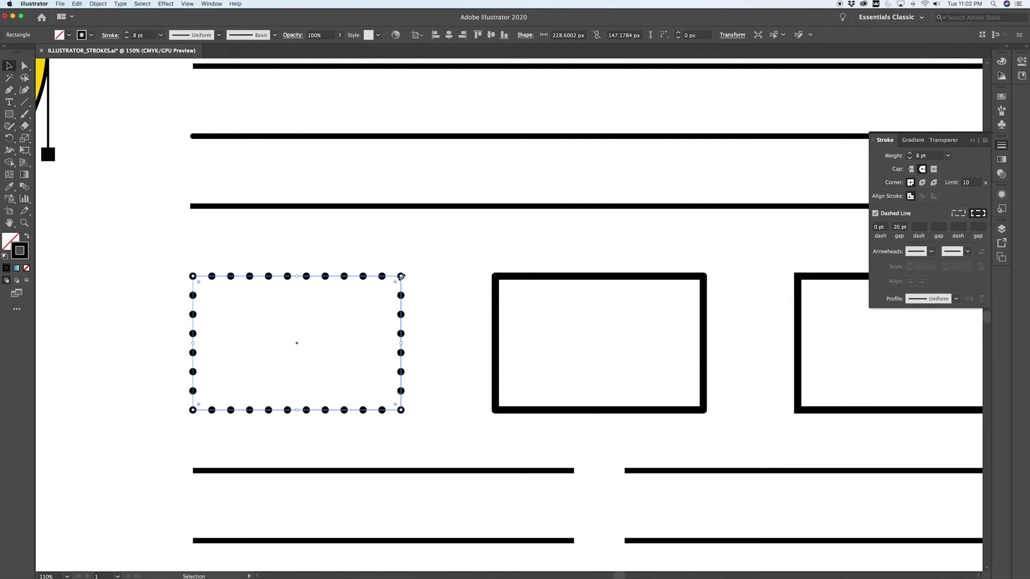
click(416, 405)
Step: Make the middle circle's stroke dashed with 5 pt dashes
key(super+1)
scroll(483, 407, down, 3)
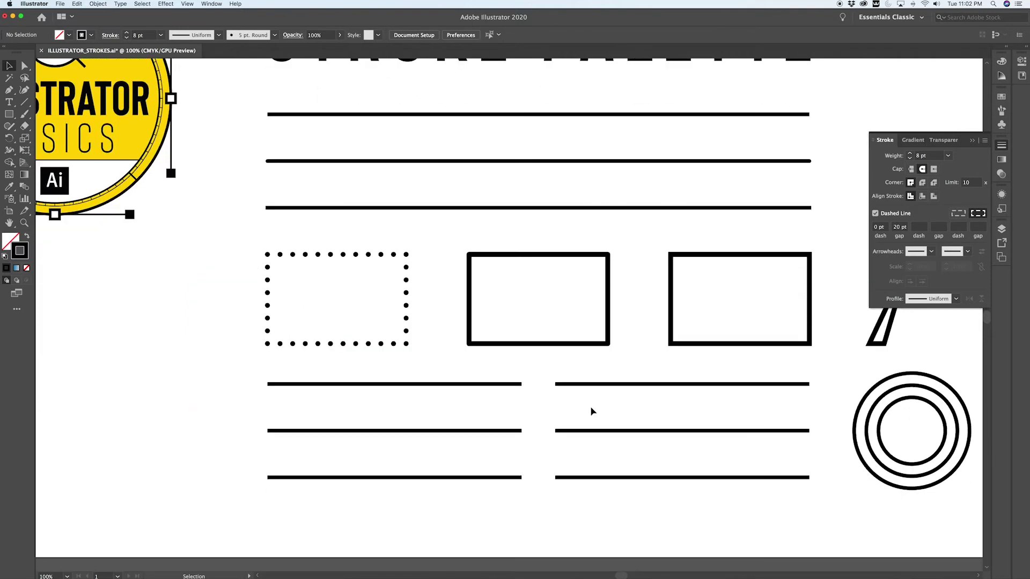
scroll(643, 408, right, 4)
click(861, 423)
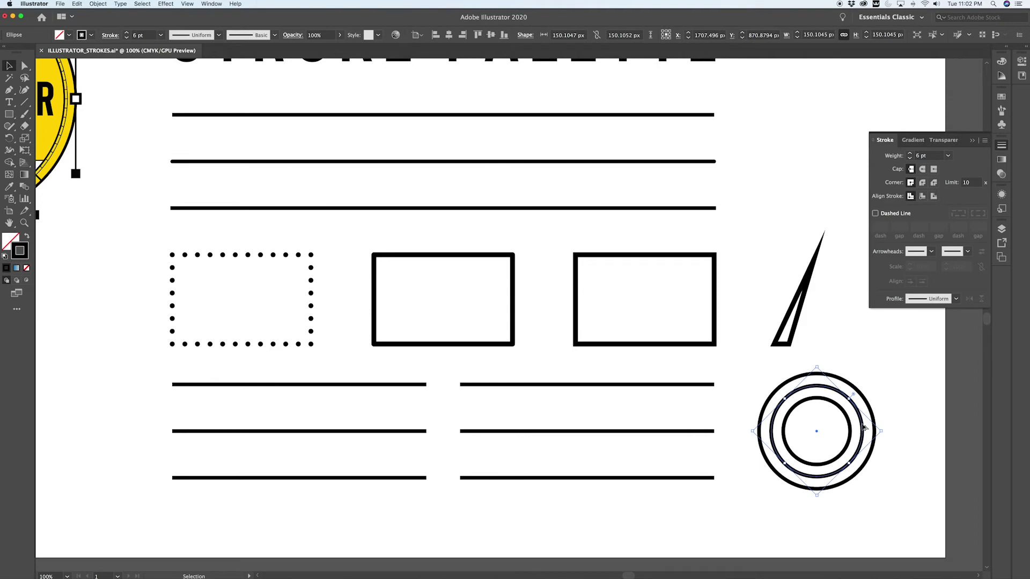
scroll(865, 427, up, 1)
click(875, 213)
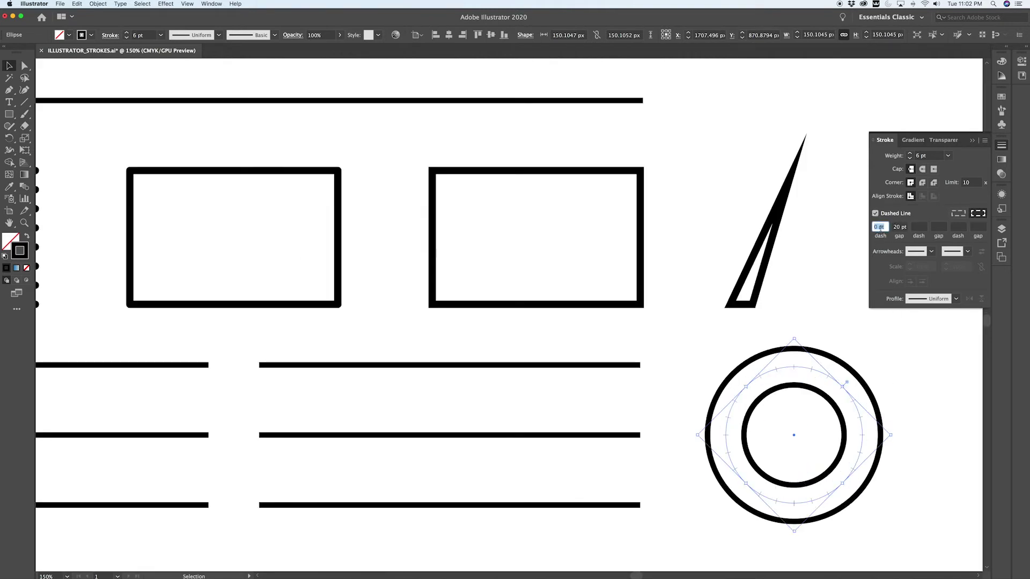
text(5)
key(Tab)
key(Tab)
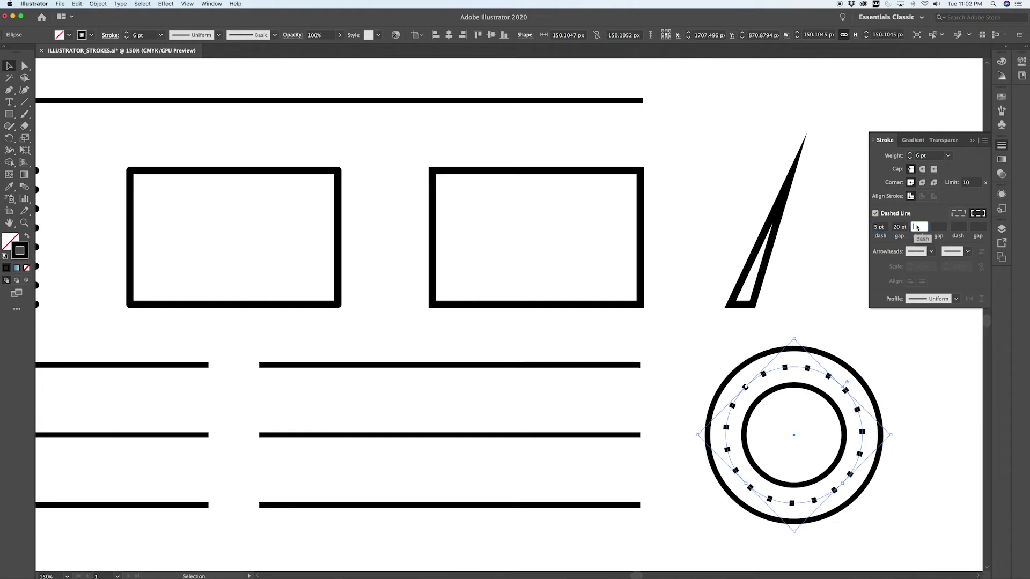
Step: Raise the circle's stroke weight to 37 pt
click(909, 154)
click(910, 154)
click(910, 154)
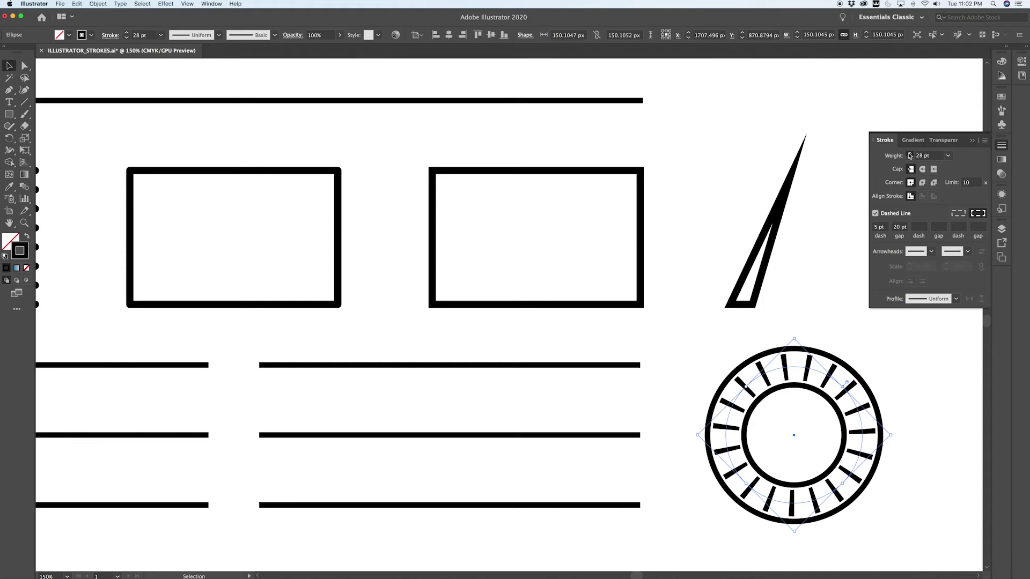
click(910, 154)
click(824, 429)
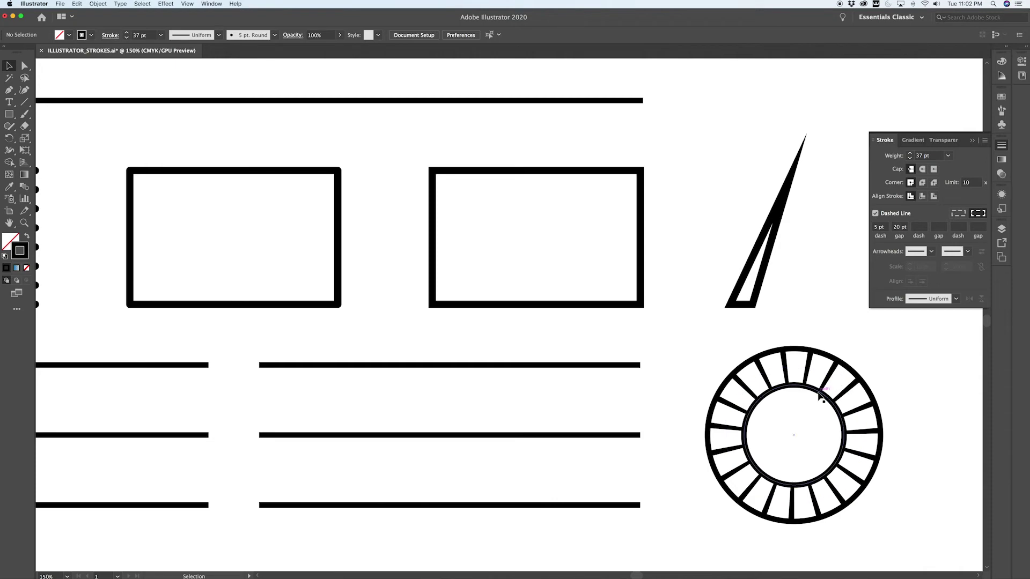
click(809, 369)
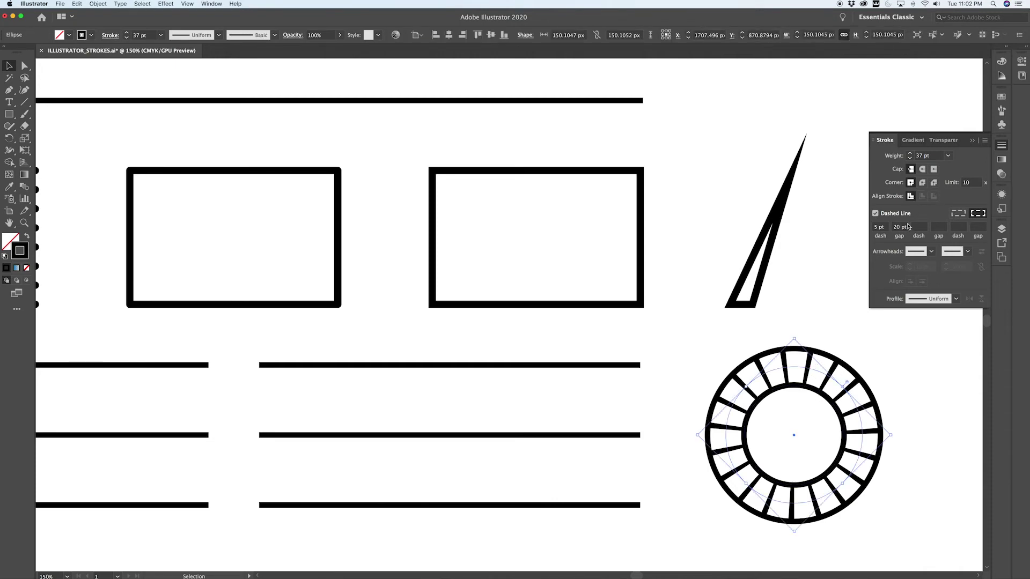
Step: Set the circle's dash gap to 10 pt, after briefly trying 50 pt
click(908, 230)
key(Up)
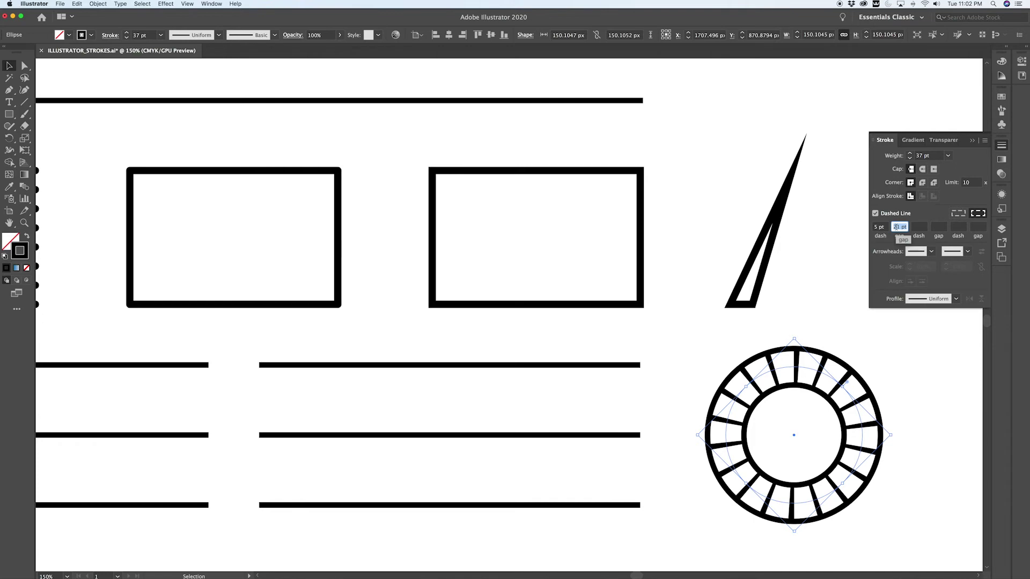
text(50)
key(Return)
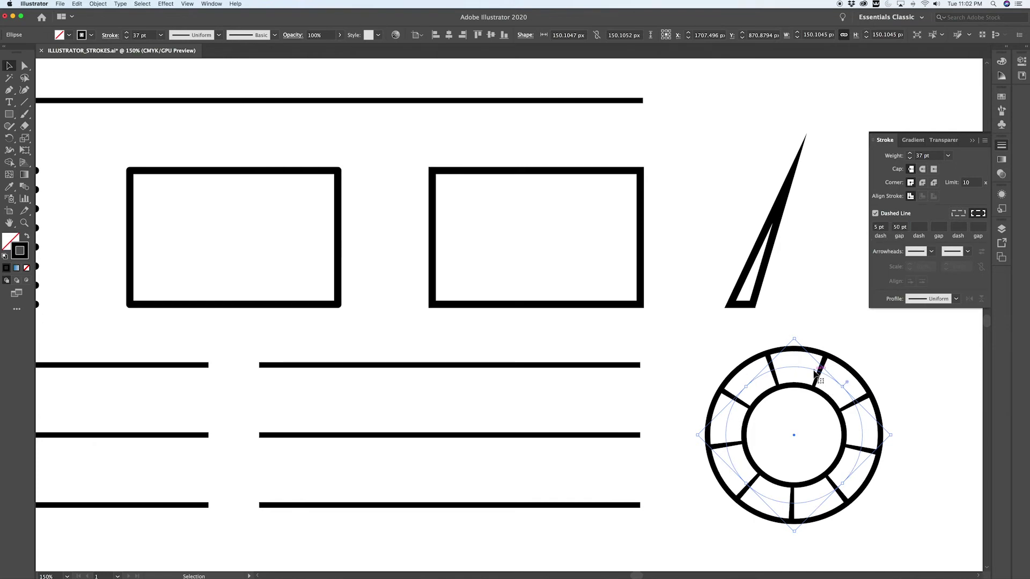
click(900, 227)
text(10)
key(Return)
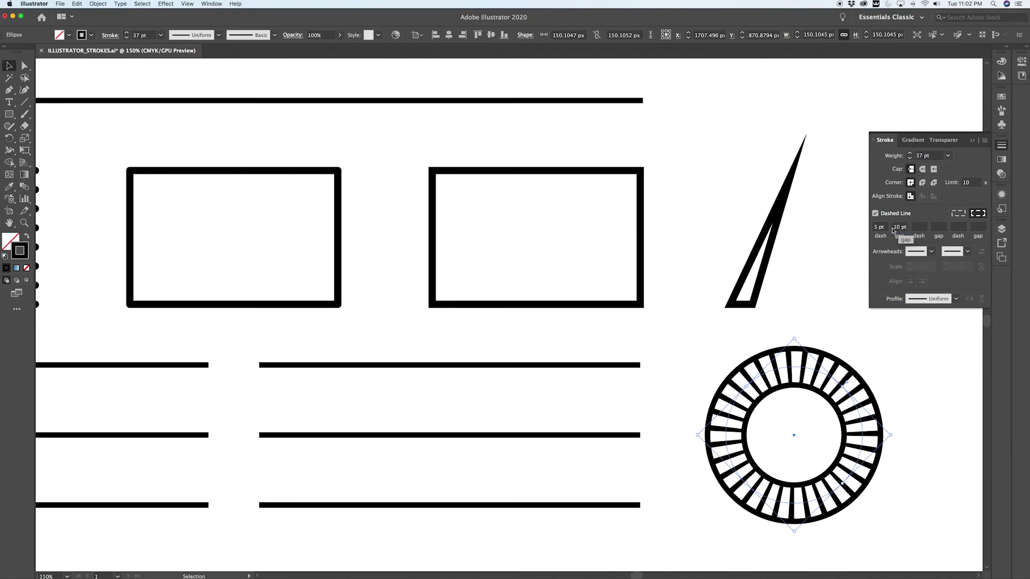
click(800, 311)
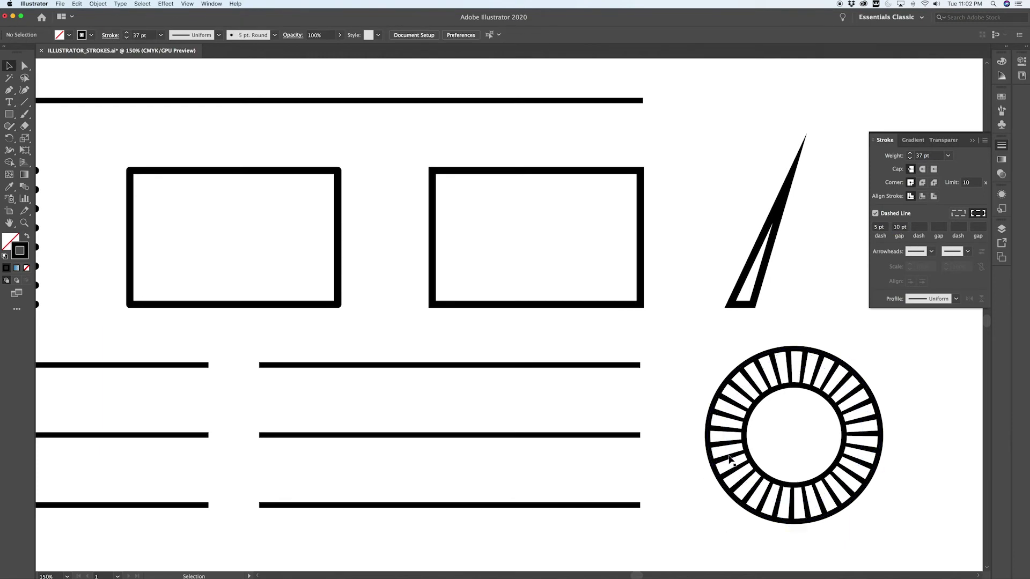
click(794, 370)
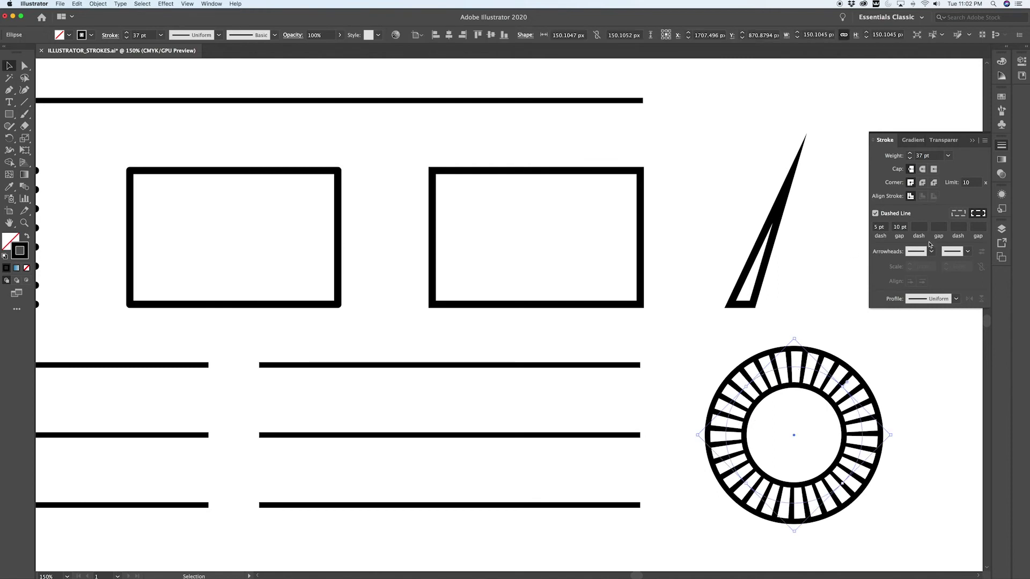
key(super+0)
Step: Give the left line below the dotted box an Arrow 10 start arrowhead
click(598, 483)
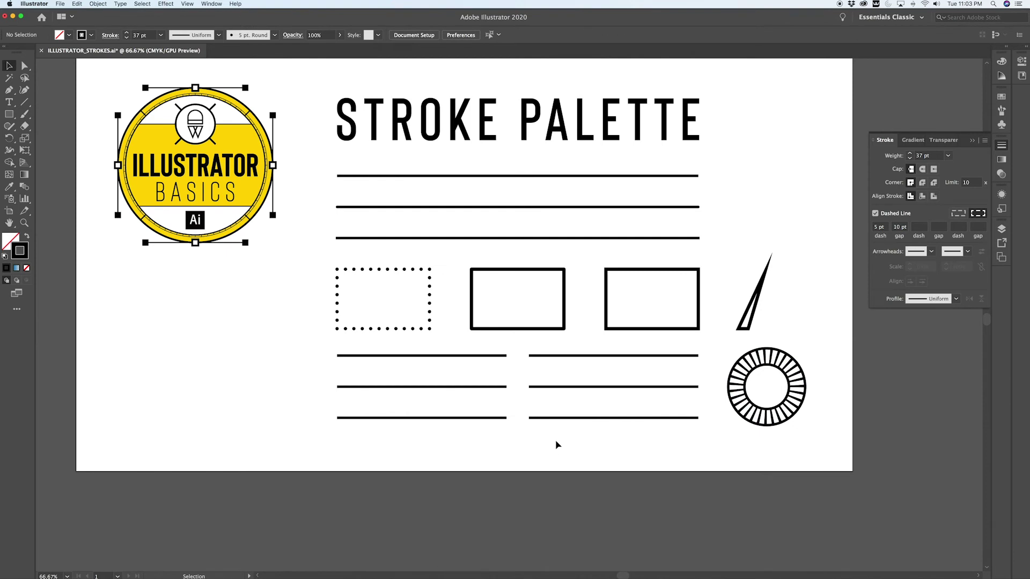
key(super+1)
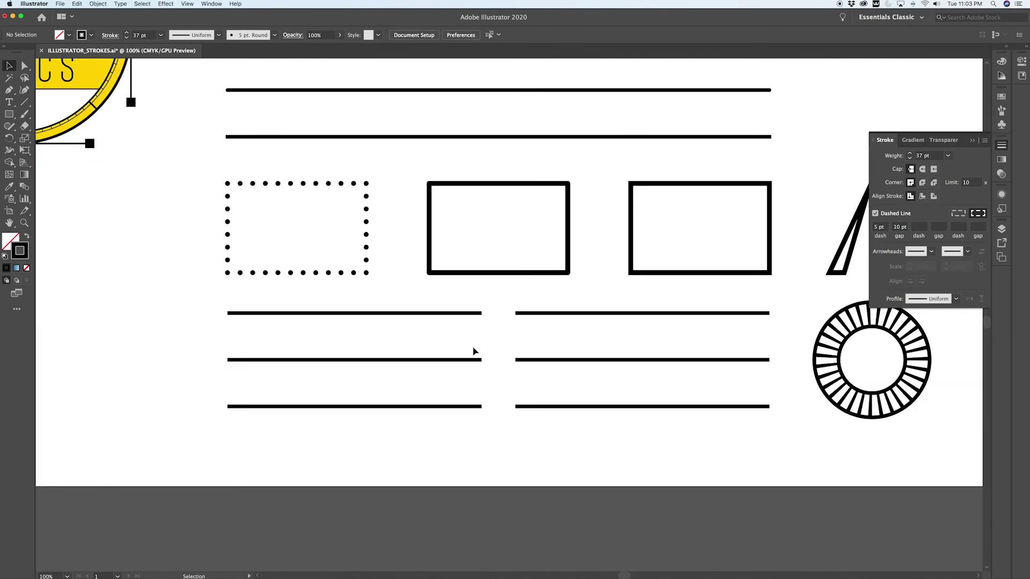
click(453, 315)
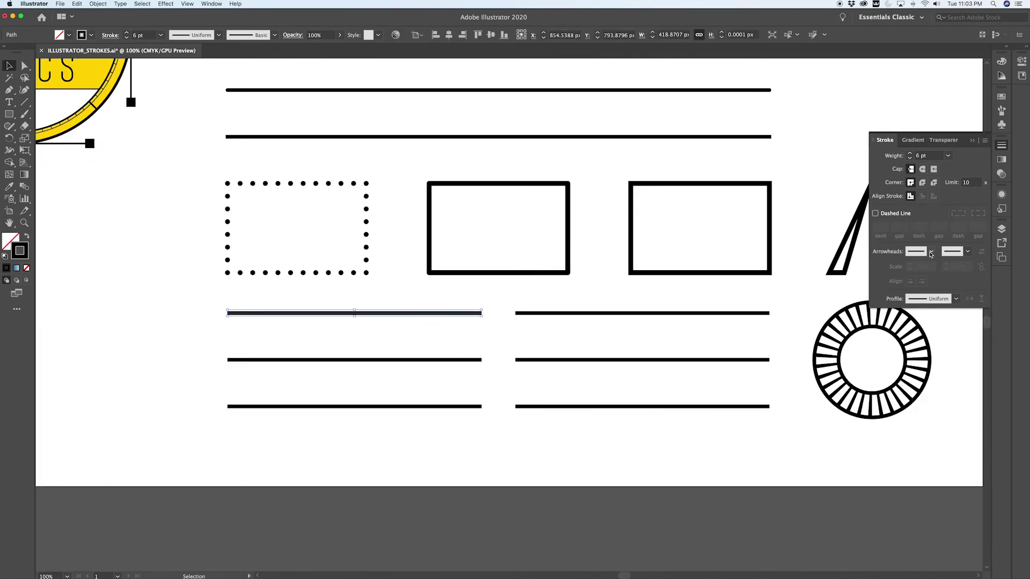
click(932, 251)
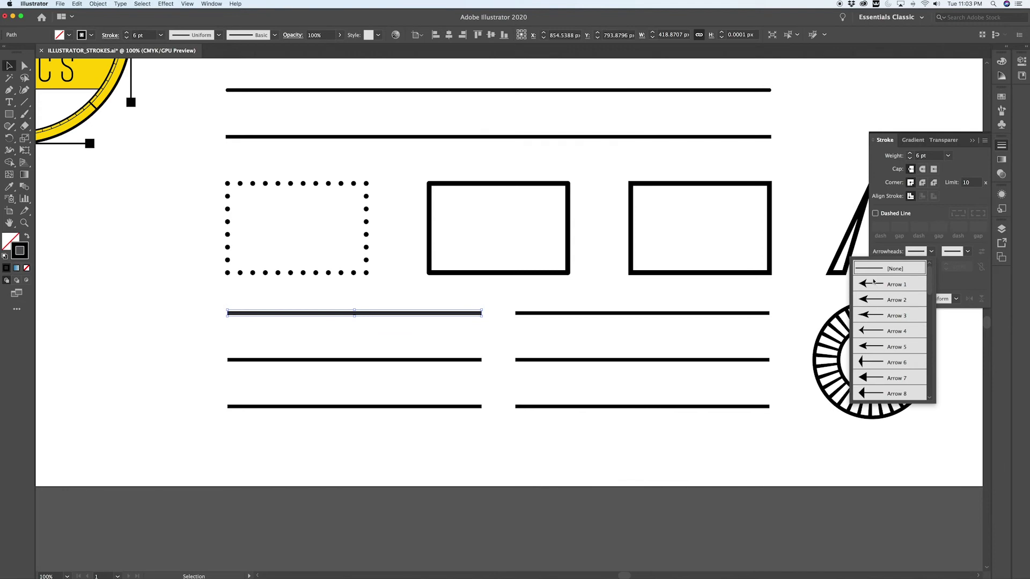
scroll(878, 296, down, 2)
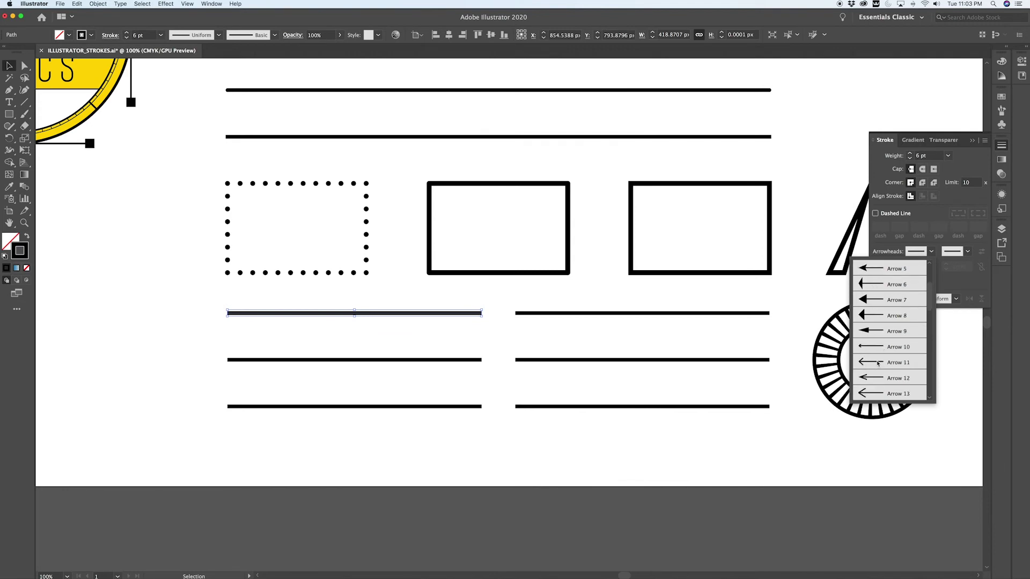
click(868, 348)
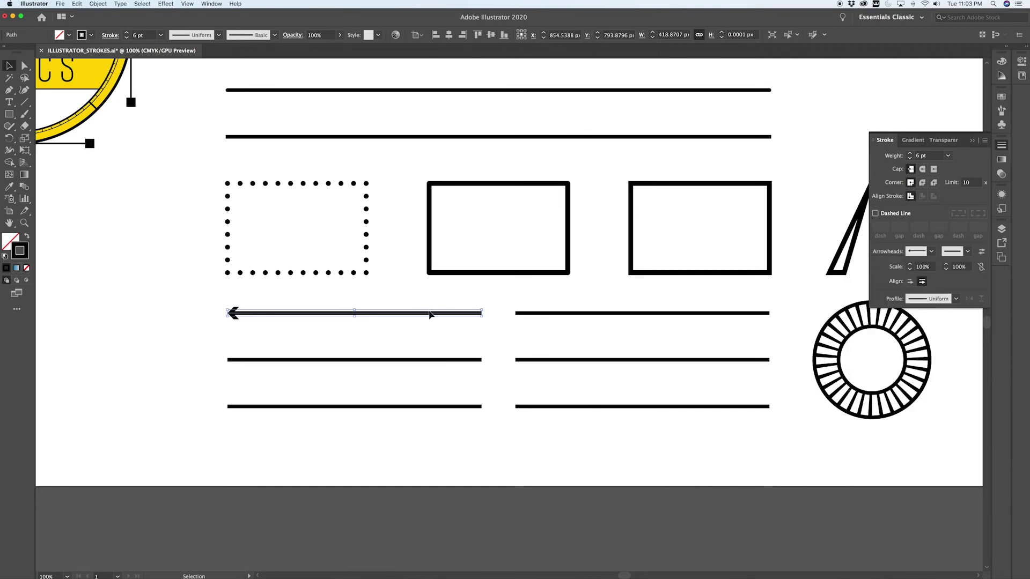
Step: Scale the arrowhead to 50%, swap it to the right end, and extend its tip past the path end
click(929, 267)
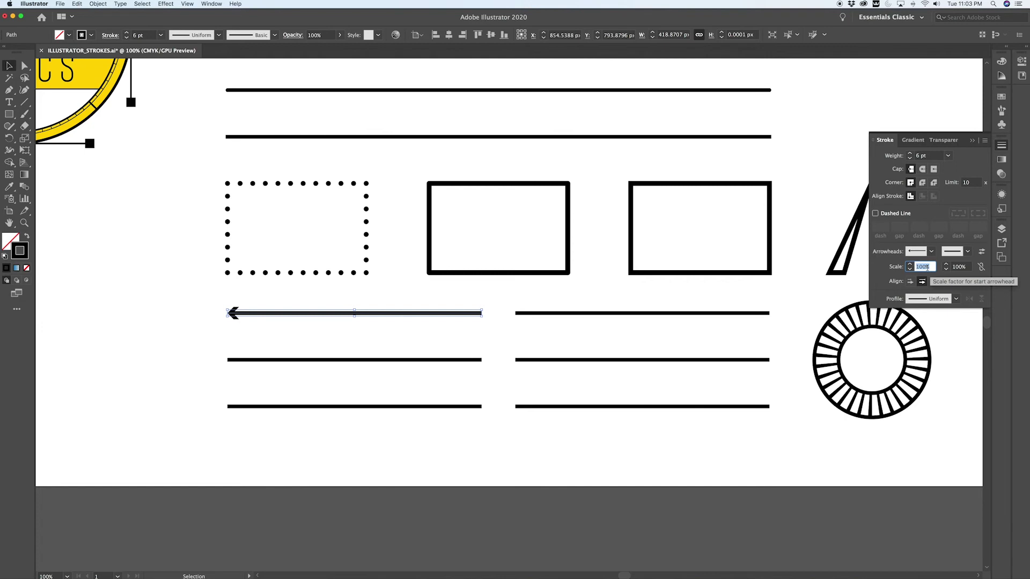
text(50)
key(Return)
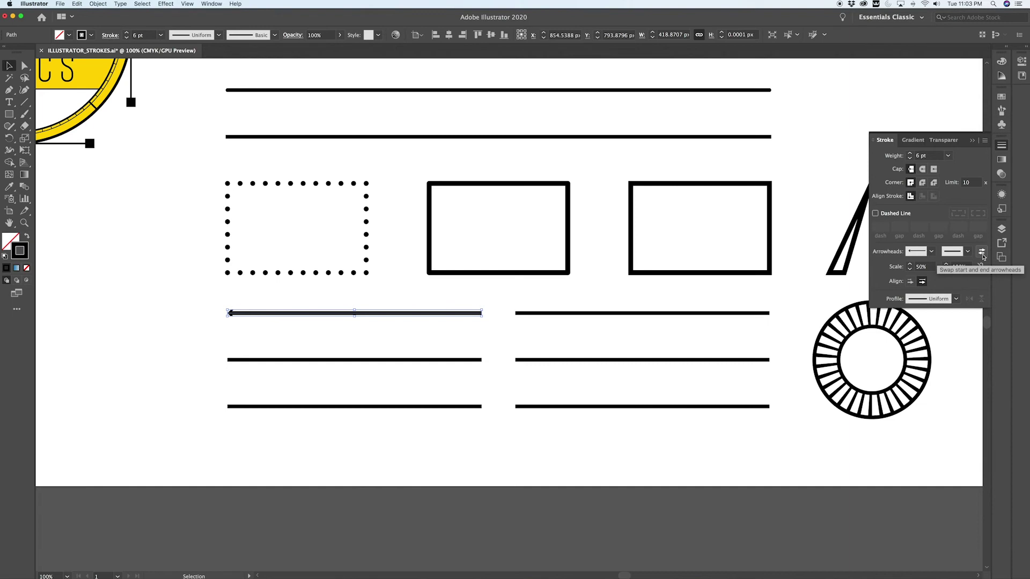
click(982, 252)
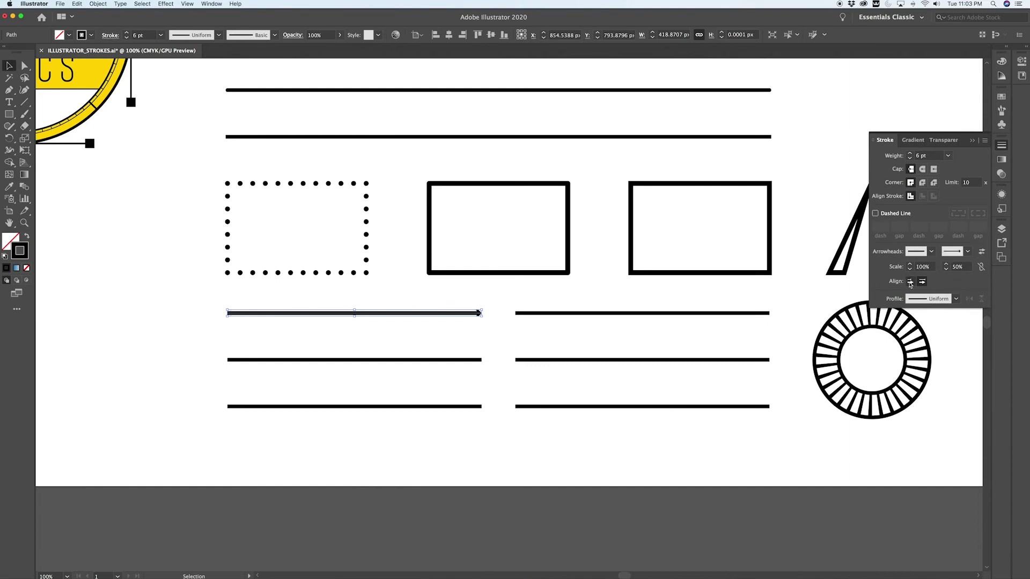
scroll(479, 313, up, 3)
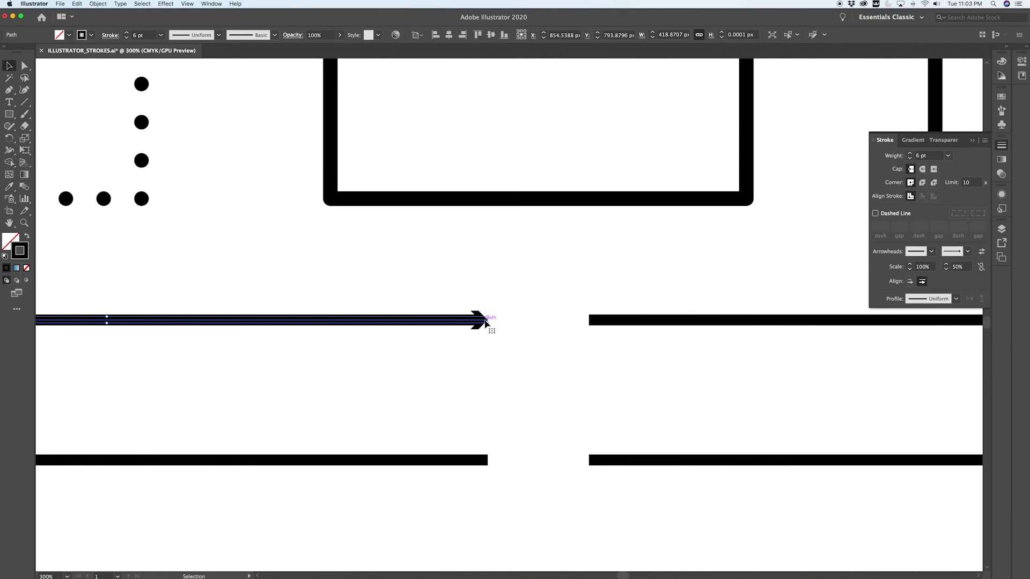
click(911, 282)
key(super+1)
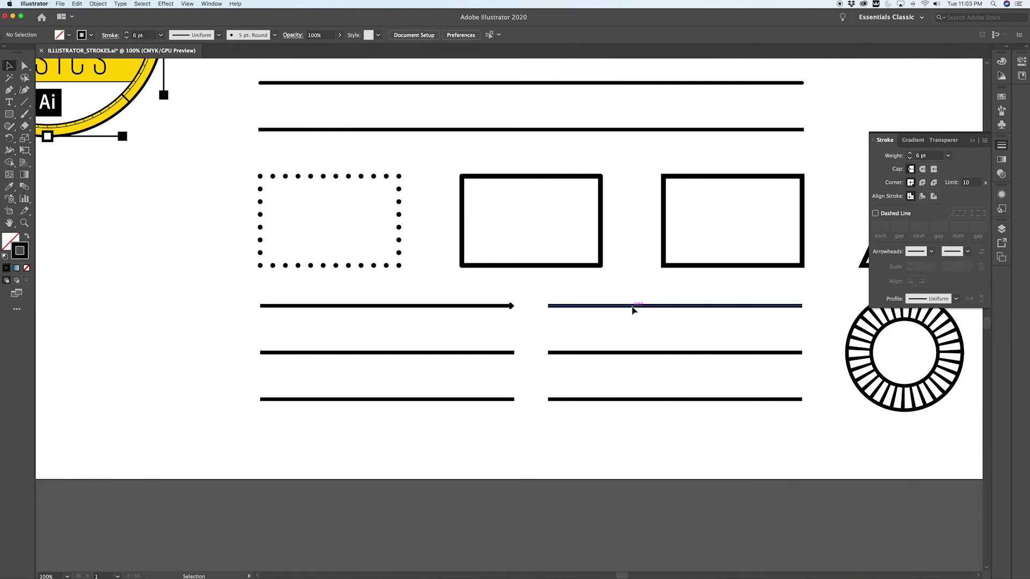
click(633, 306)
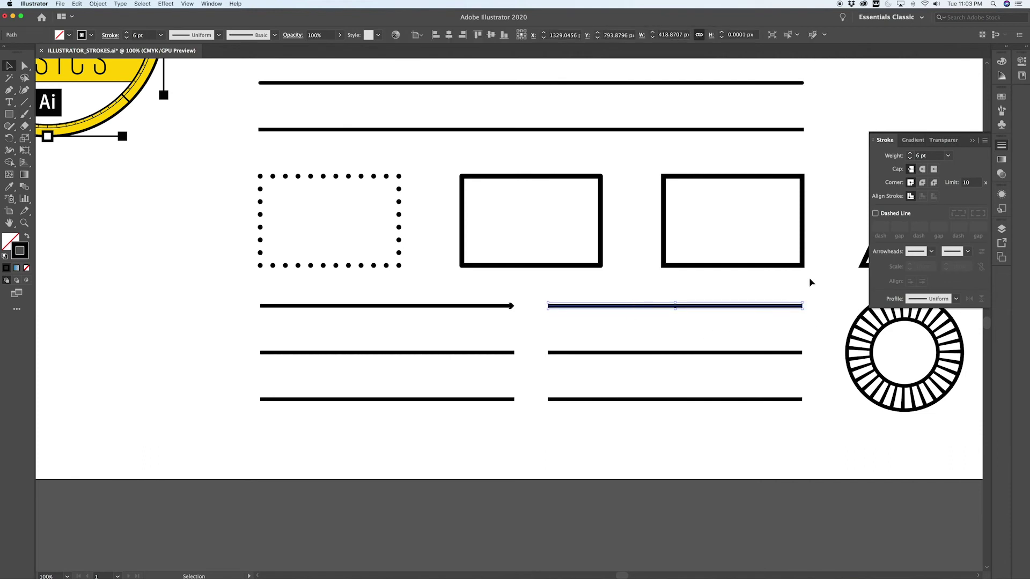
Step: Apply the first tapered width profile to the upper right-hand line
scroll(766, 319, up, 1)
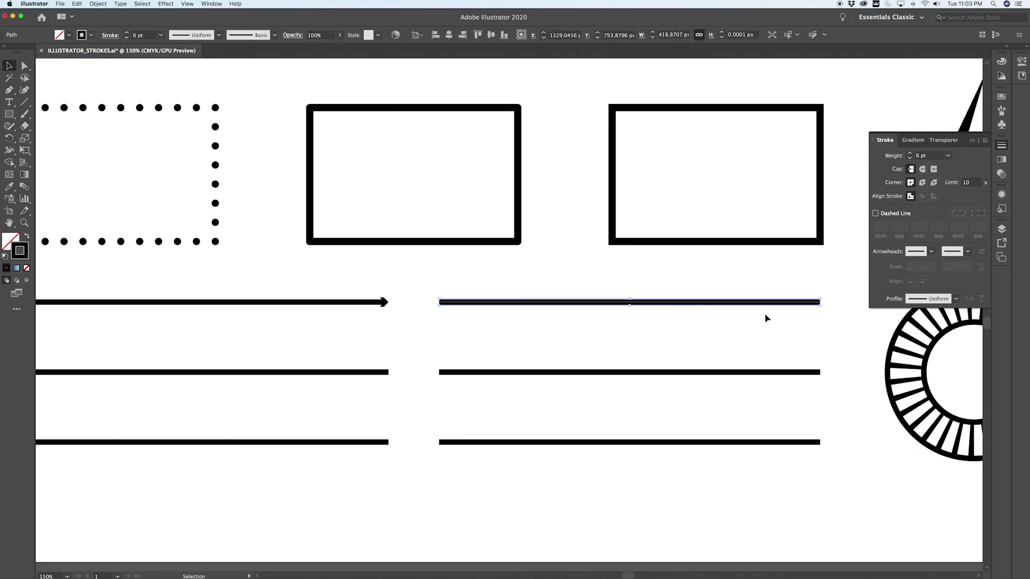
scroll(765, 318, right, 3)
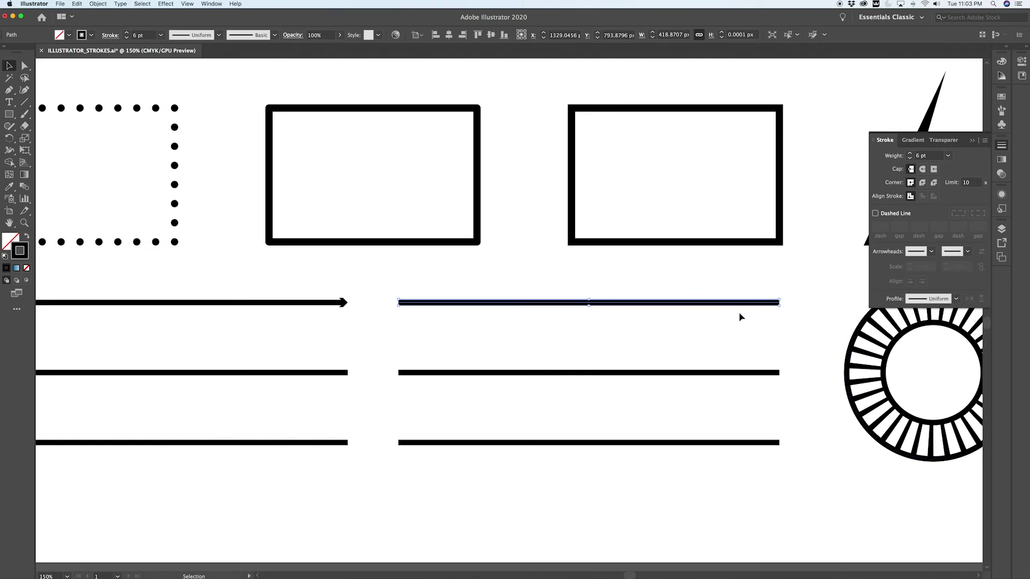
click(956, 298)
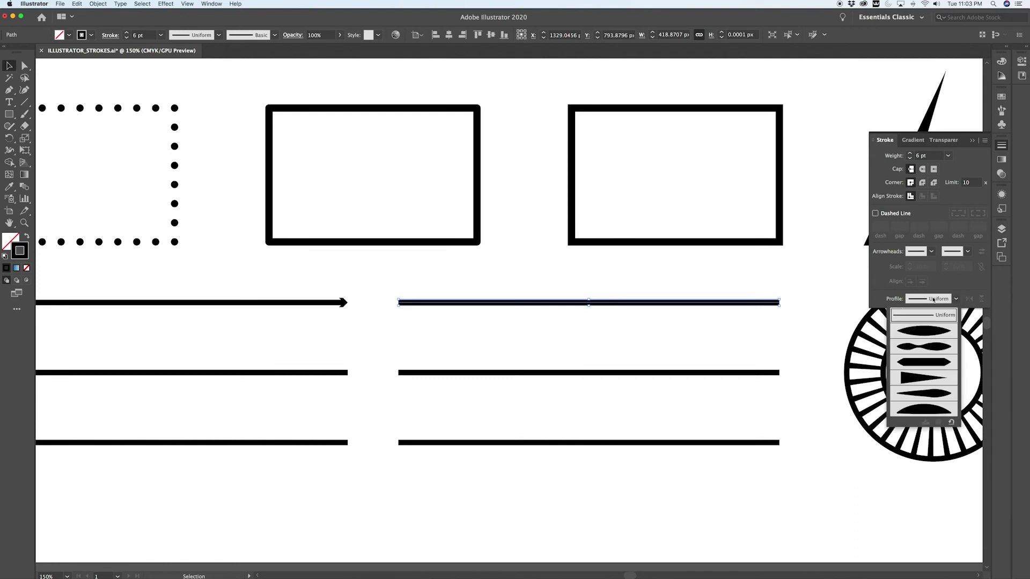
click(924, 331)
click(648, 340)
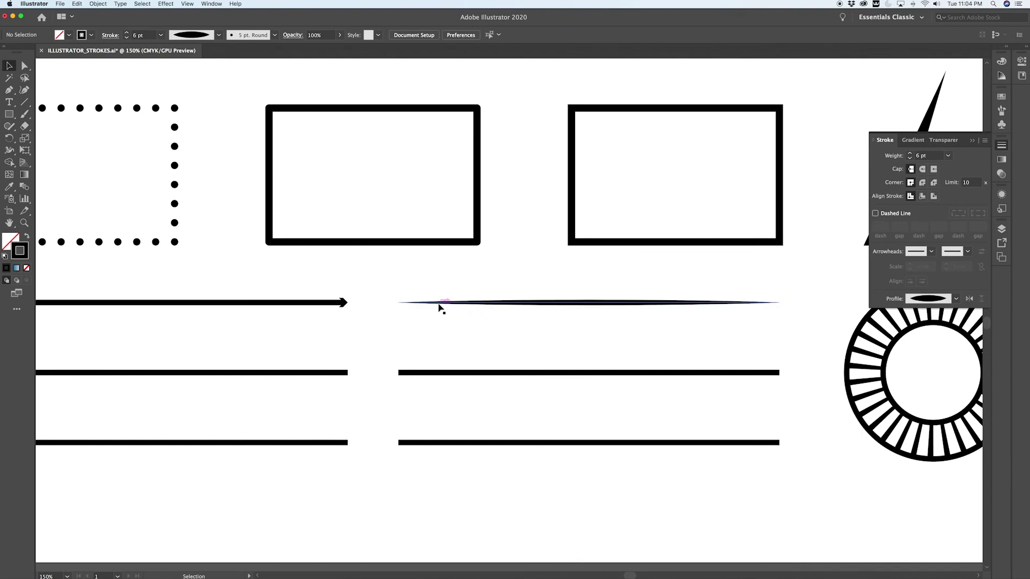
Step: Apply the triangular width profile to the middle right-hand line
click(713, 373)
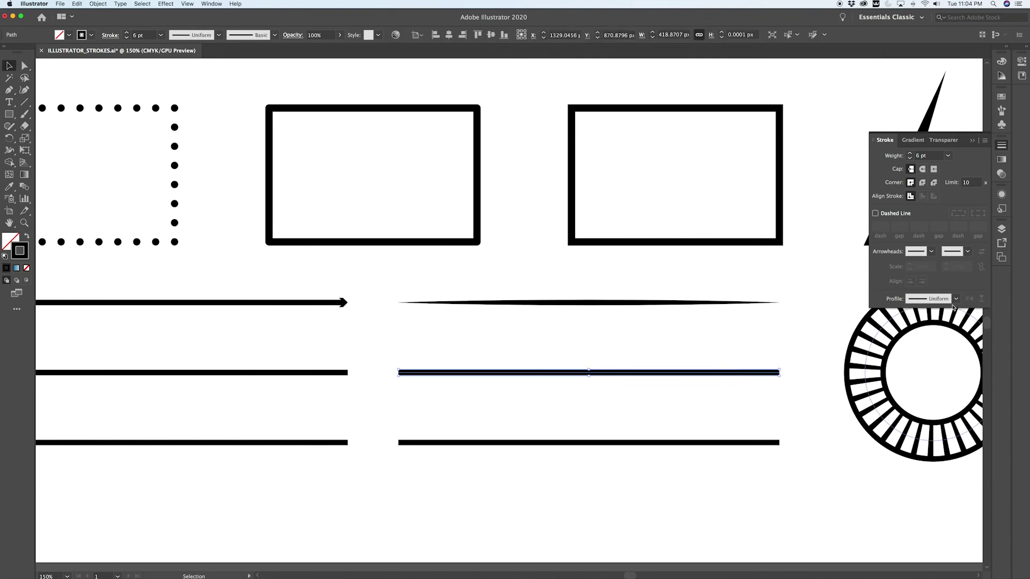
click(956, 299)
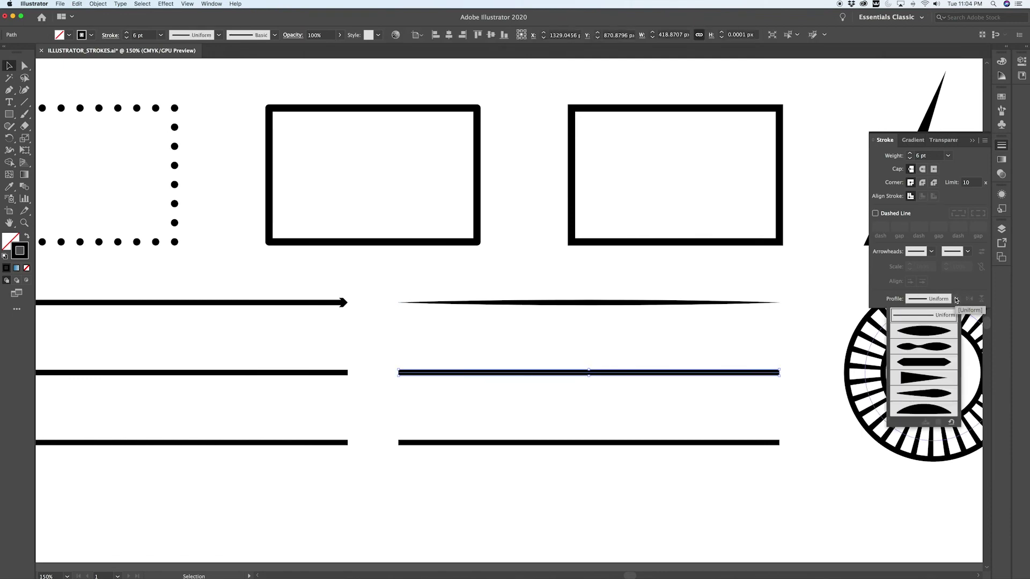
click(921, 378)
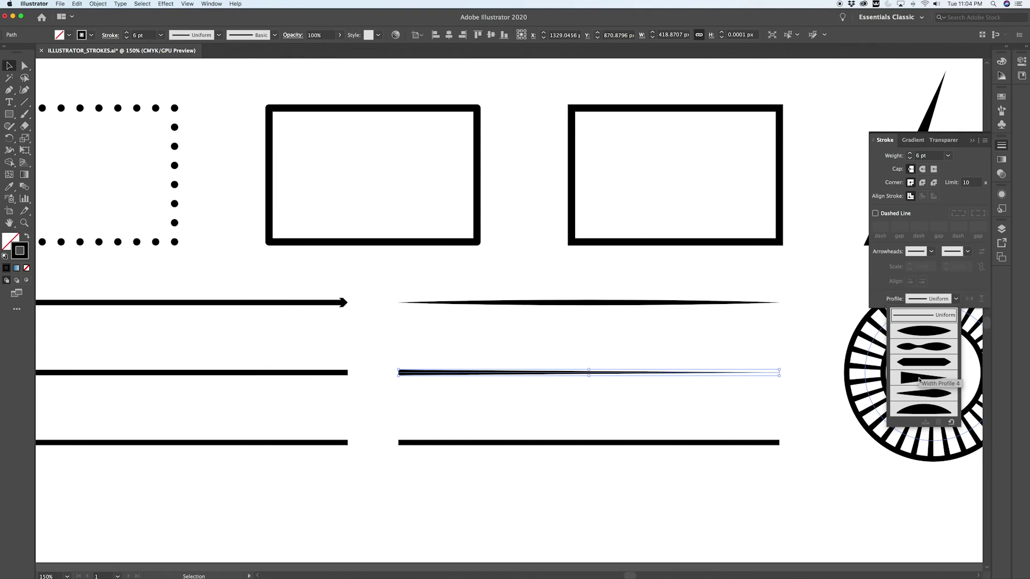
Step: Raise the stroke weight to 18 pt, flip the taper to widen rightward, and deselect
click(909, 154)
click(910, 154)
click(909, 154)
click(910, 153)
click(909, 153)
click(910, 154)
click(910, 154)
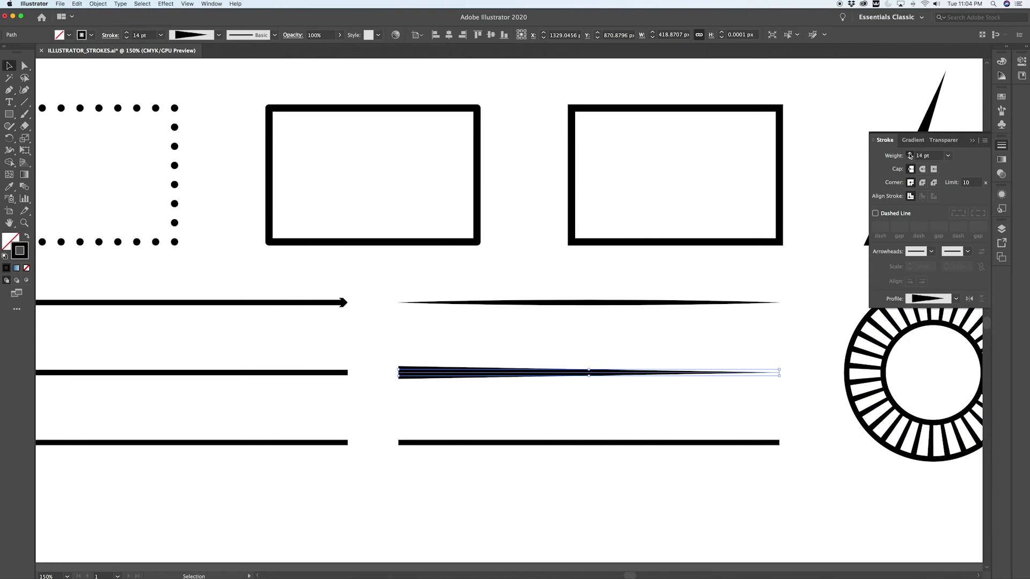
click(910, 153)
click(910, 153)
click(910, 153)
click(910, 154)
click(910, 154)
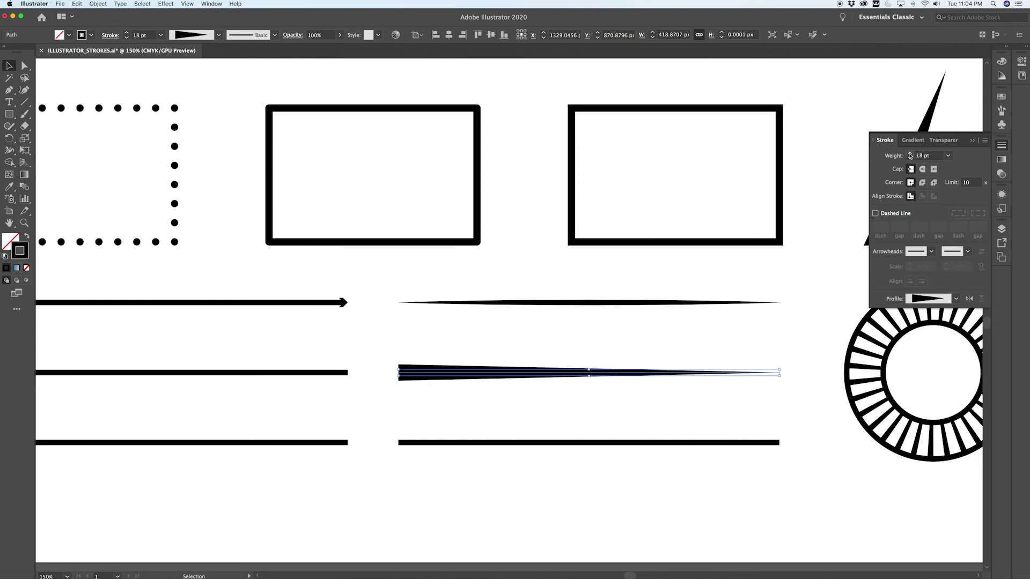
click(970, 298)
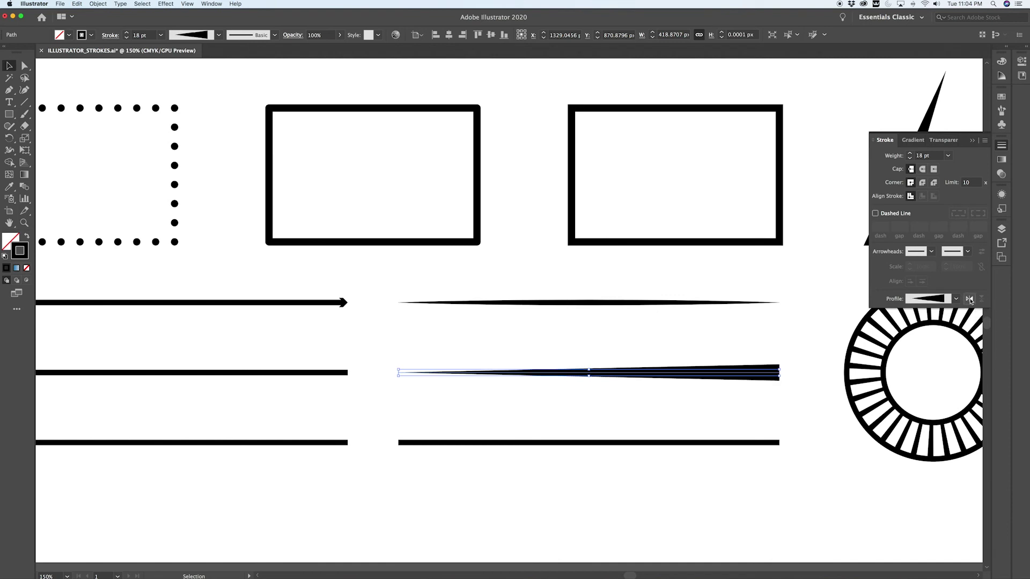
click(795, 359)
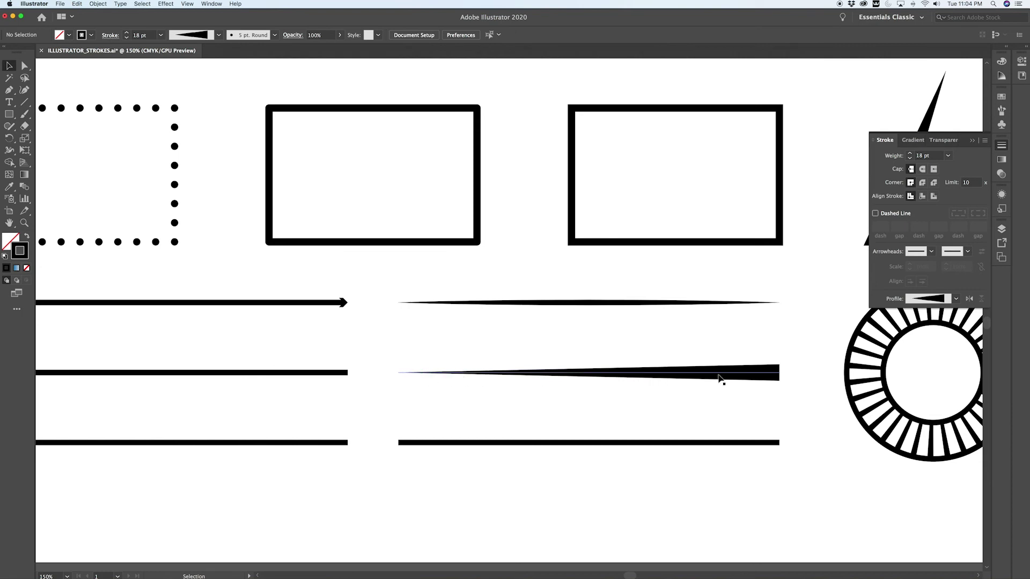
click(780, 376)
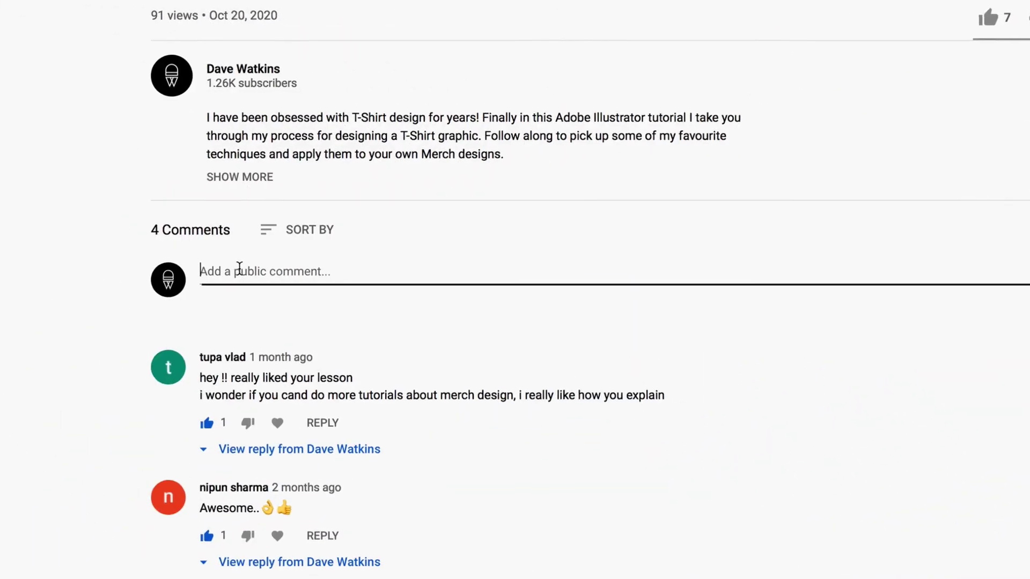
Step: Enter 'Leave a comment' in the comment box and give the tutorial video a thumbs-up Like
click(237, 268)
text(Leave a comment)
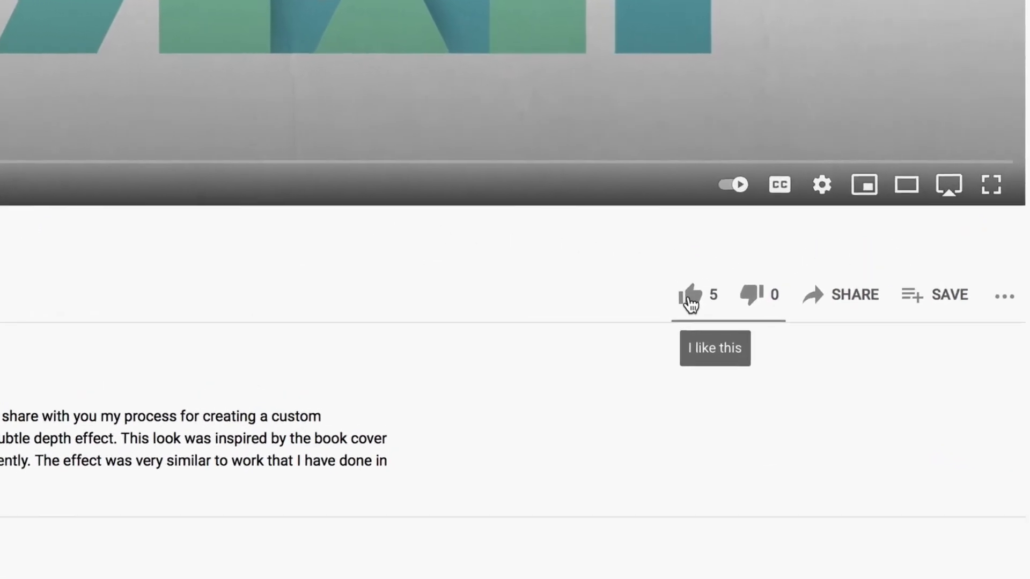
click(698, 314)
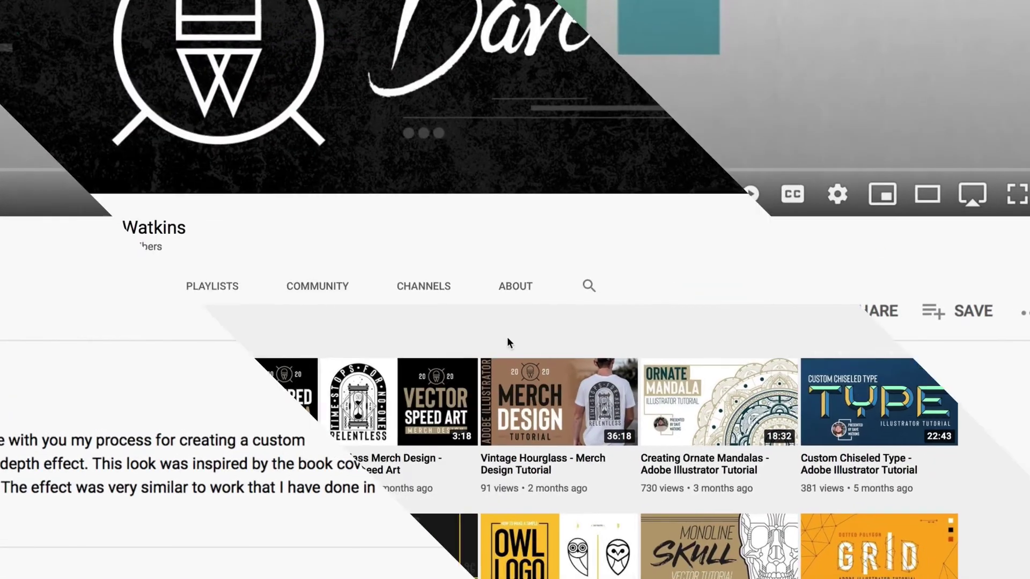